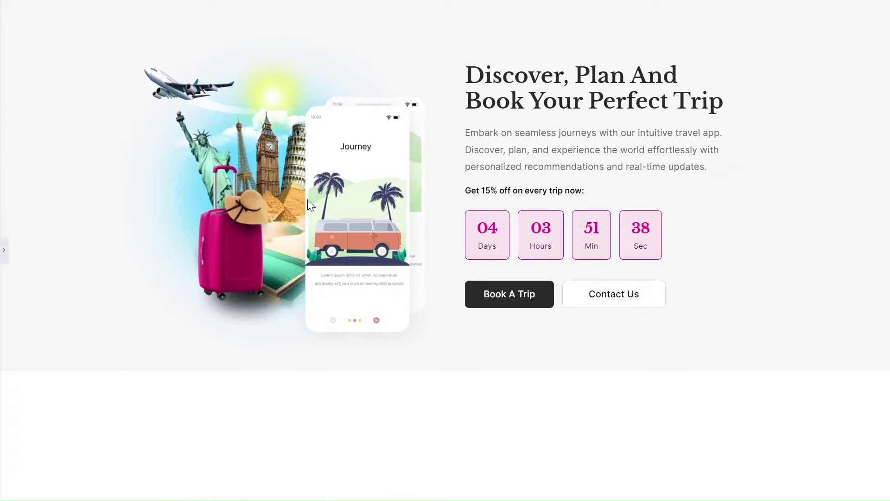
- Open the hero image's Layers widget and look over the Cover item's settings
click(2, 254)
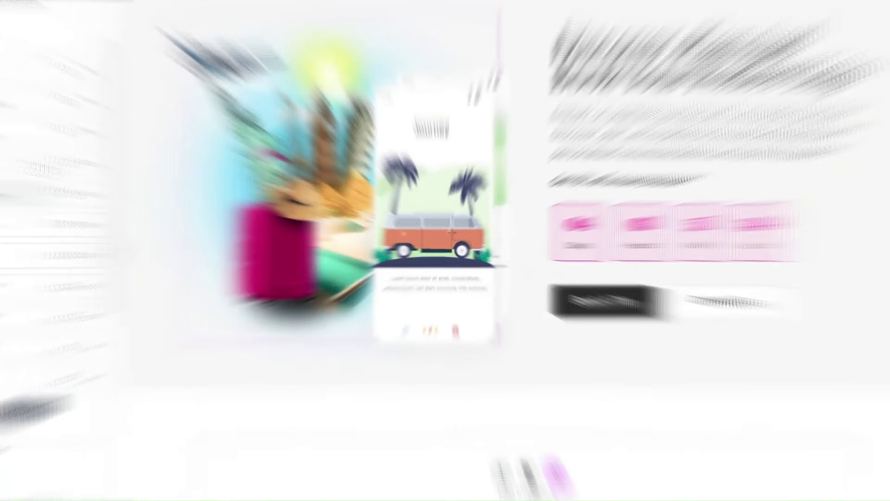
click(114, 146)
click(114, 147)
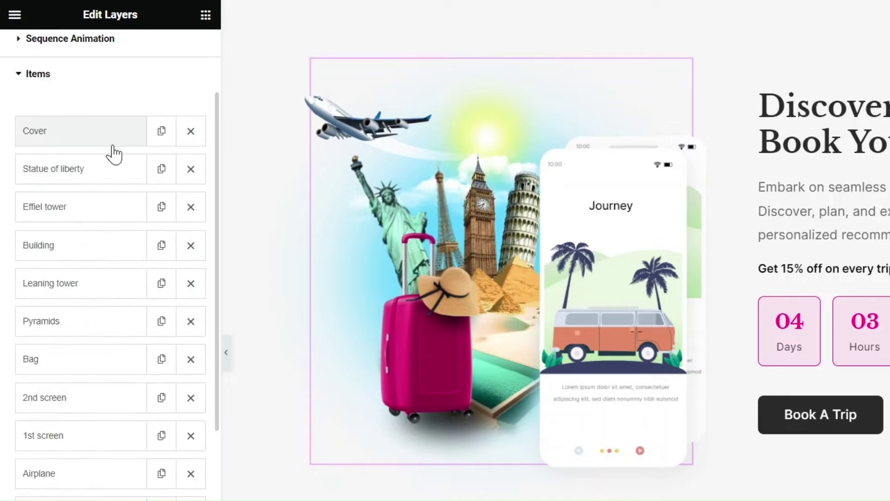
- Confirm the Statue of liberty item is type Image and move it below Effiel tower
click(103, 178)
click(150, 264)
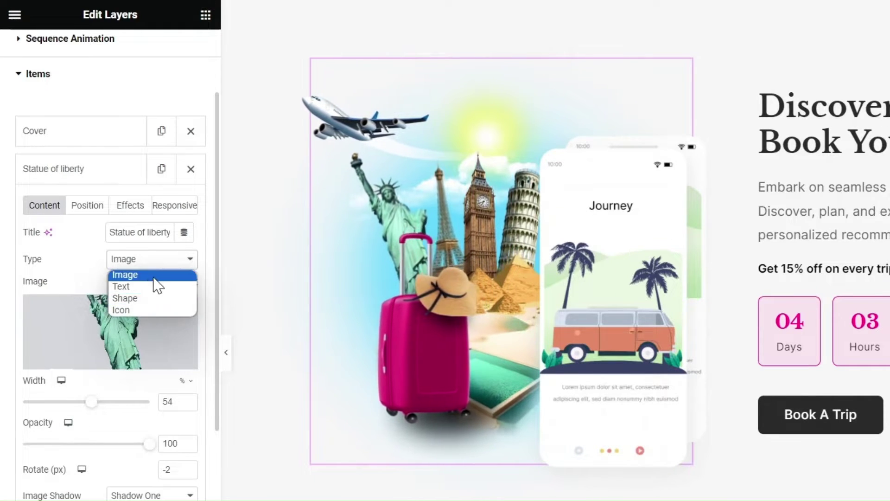
click(158, 264)
click(81, 171)
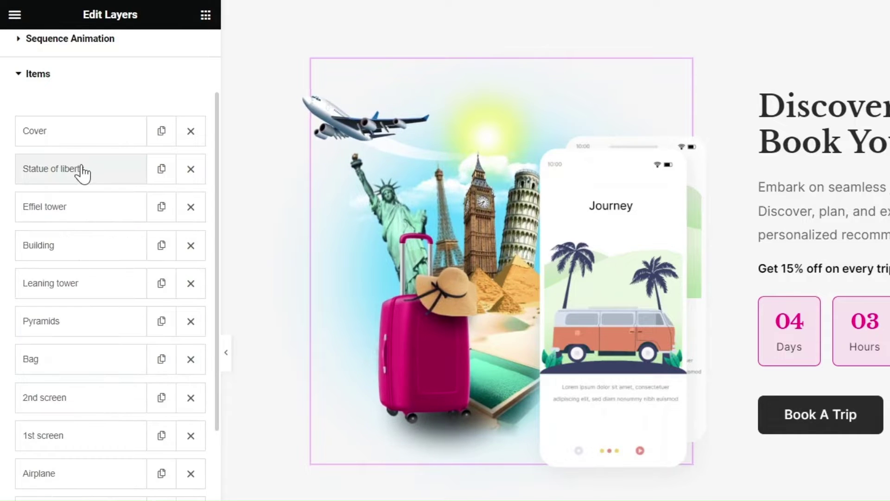
drag(82, 172, 82, 219)
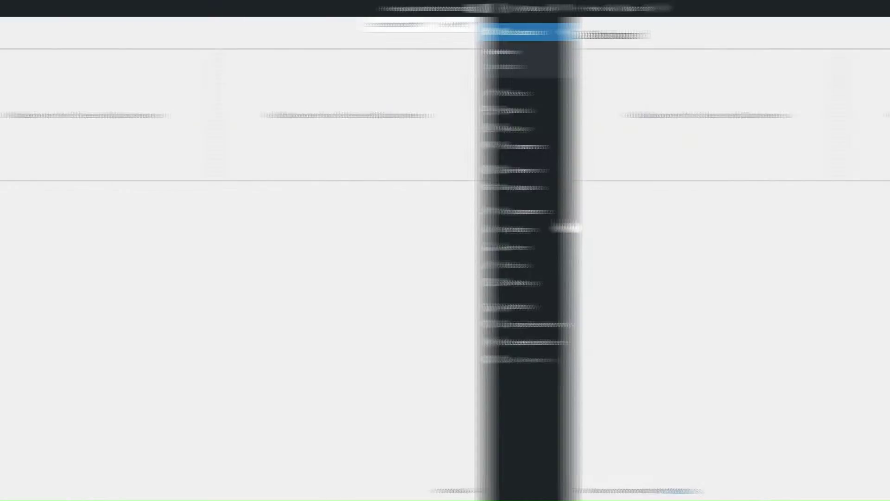
- Upload unlimited-elements-for-elementor-premium.1.5.91.zip as a new plugin and activate it
click(101, 249)
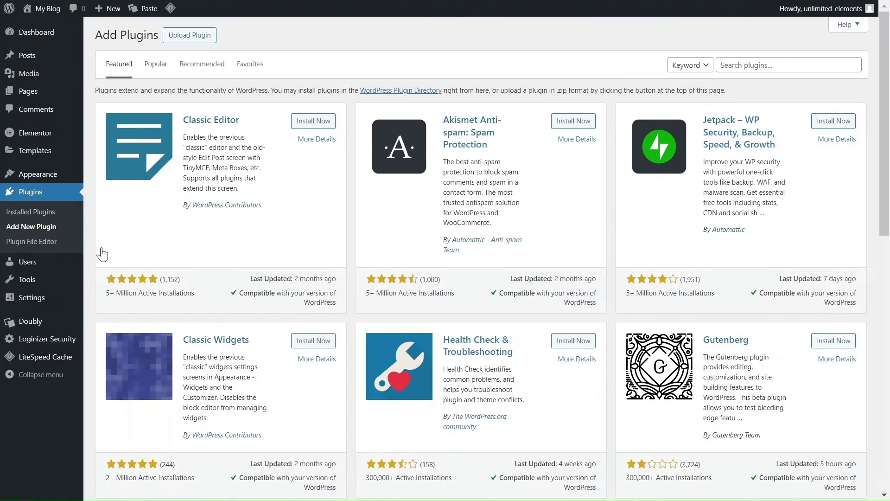
click(198, 38)
click(423, 128)
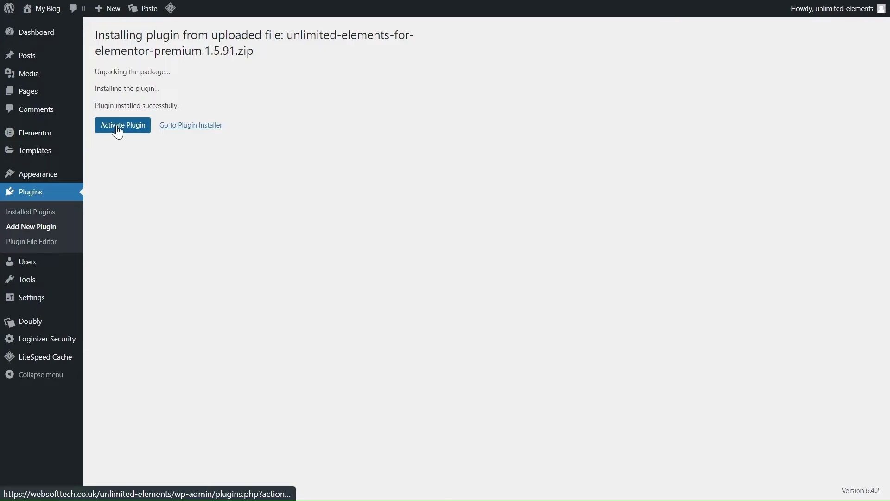
click(118, 131)
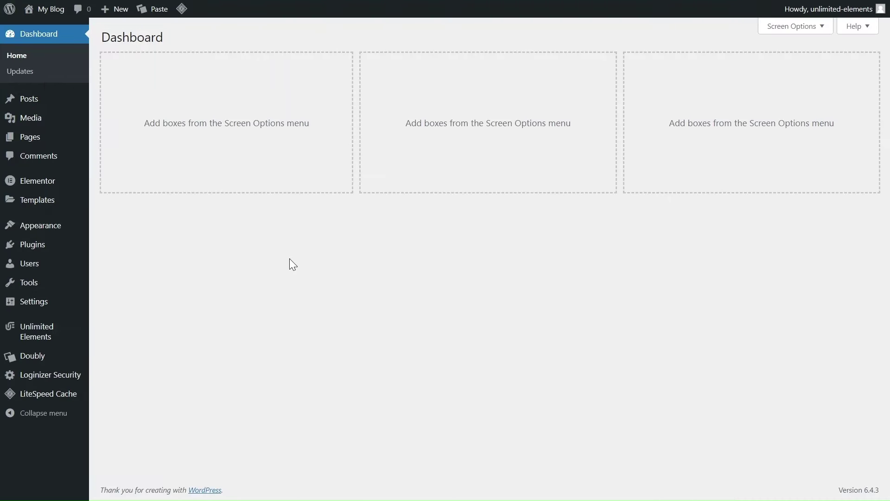
- Find and install the Layers widget in the Unlimited Elements library, then search Elementor's widget panel
mouse_move(32, 336)
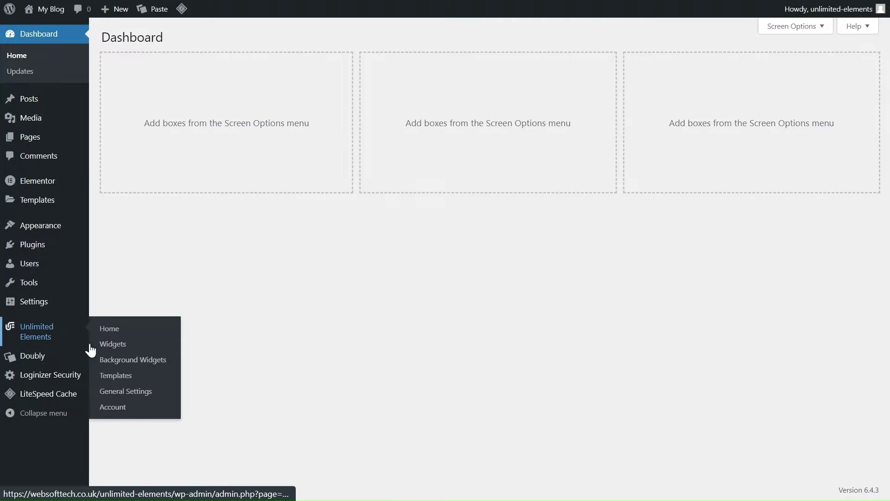
click(121, 349)
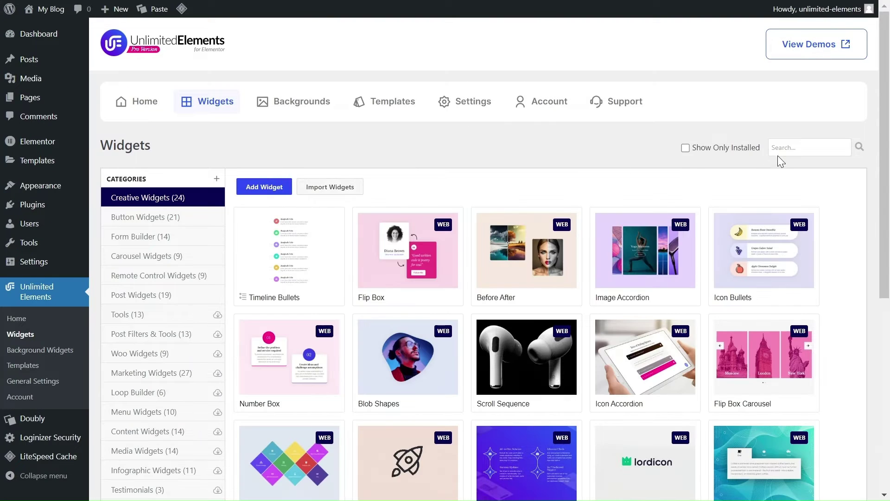
click(797, 148)
text(layers)
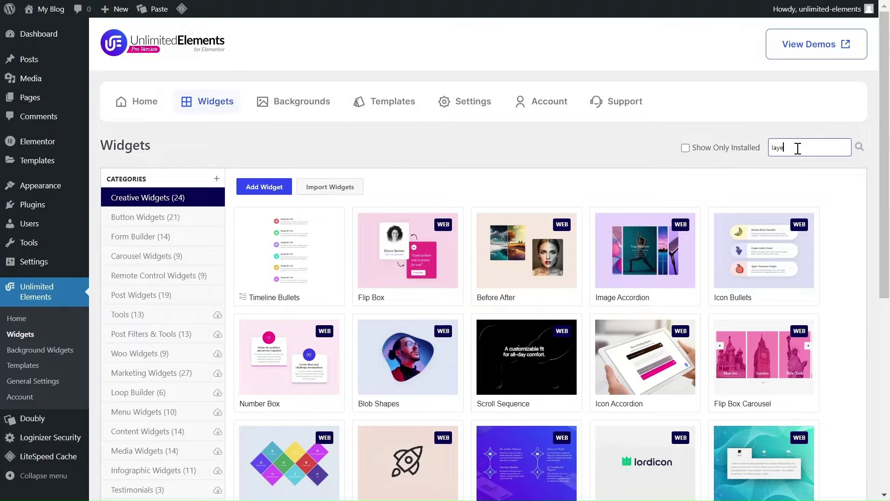
mouse_move(314, 265)
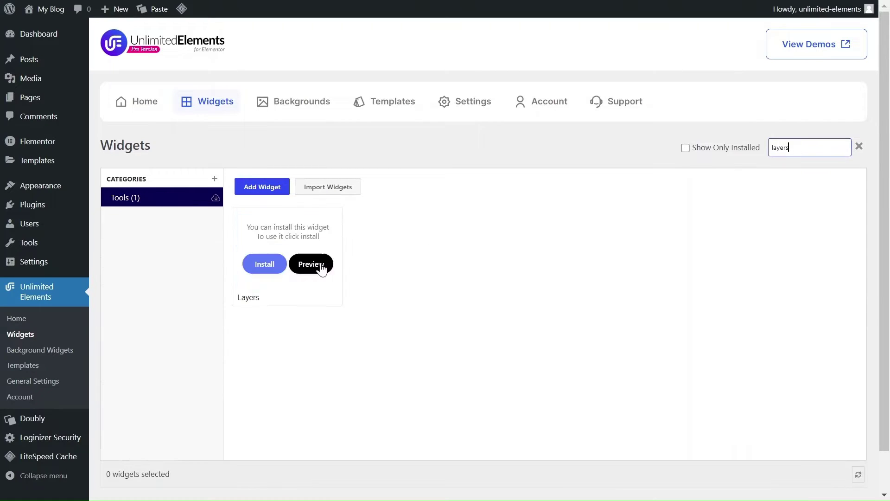
click(260, 270)
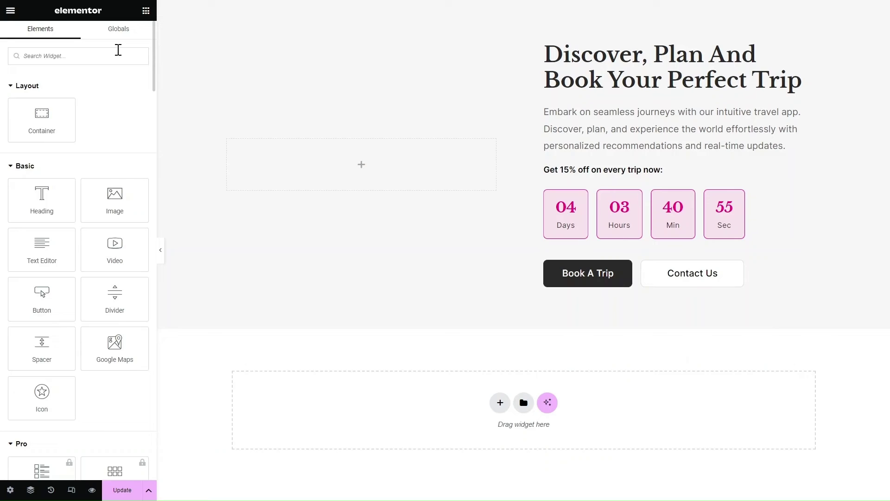
click(117, 51)
- Drop the Layers widget into the left column with a 100% wide, 550 px tall stage
text(layers)
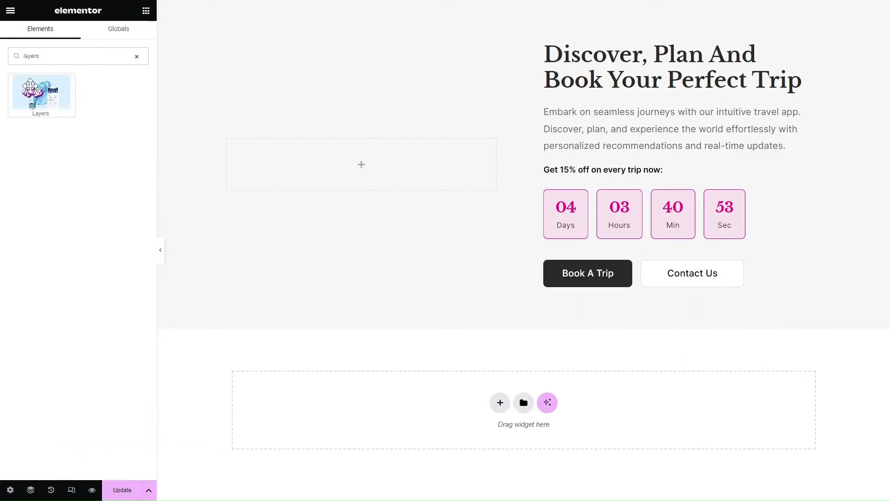
drag(41, 92, 283, 159)
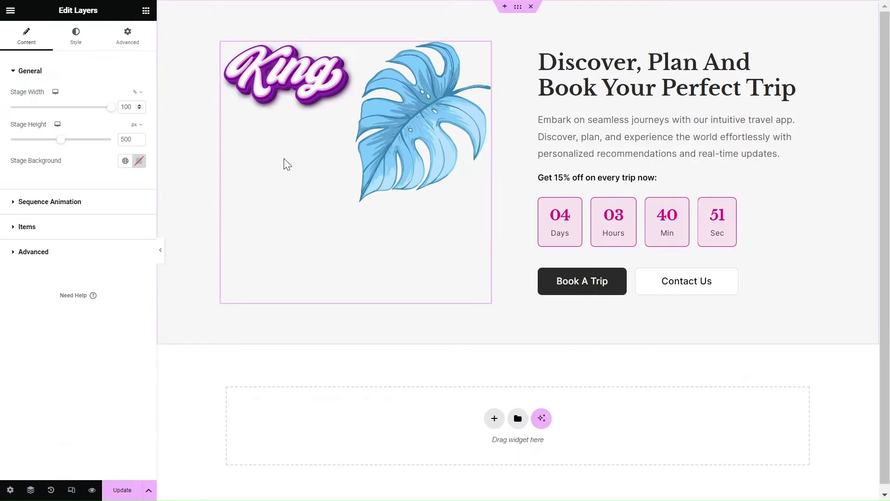
click(114, 109)
click(66, 143)
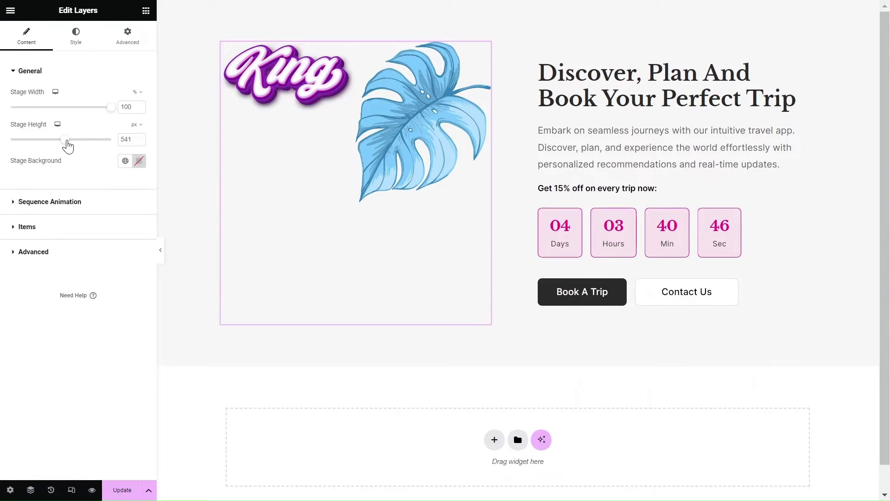
key(Up)
key(Up)
key(Up)
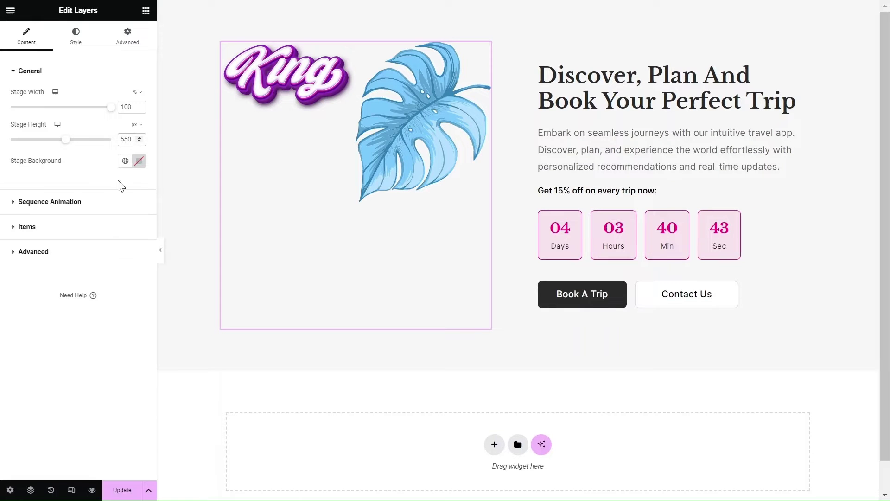
- Try a light grey stage background, then clear the colour again
click(139, 161)
drag(92, 222, 74, 208)
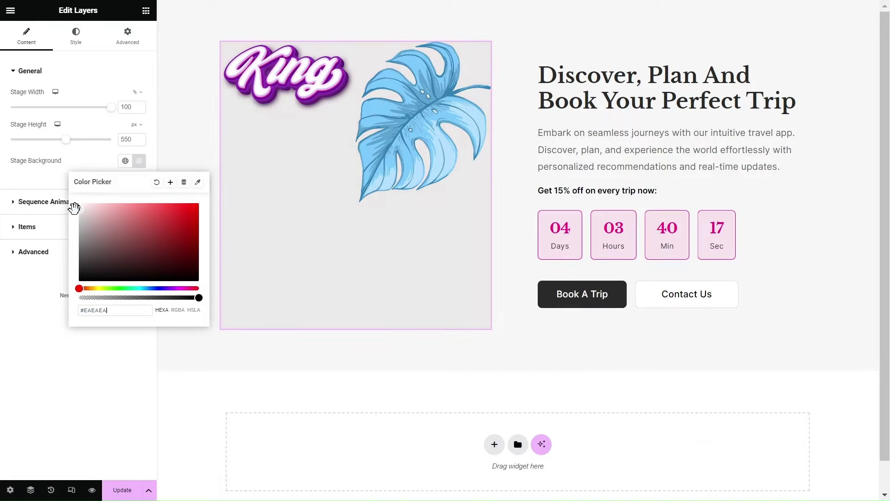
key(BackSpace)
click(86, 163)
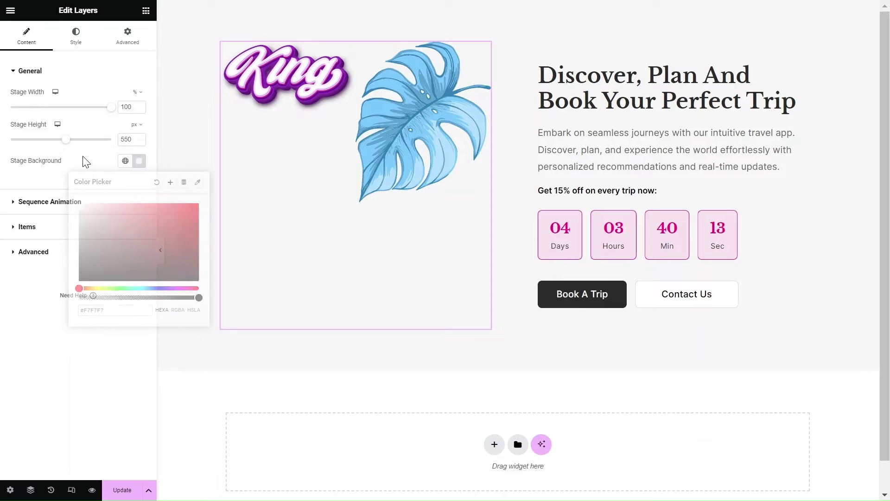
- Trim the Items list to just the blue leaf item by deleting the added, duplicate and King logo items
click(16, 231)
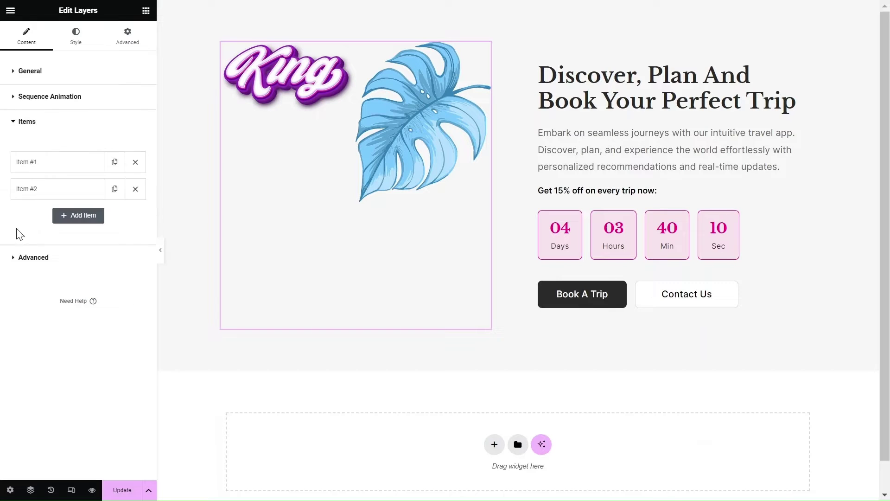
click(88, 216)
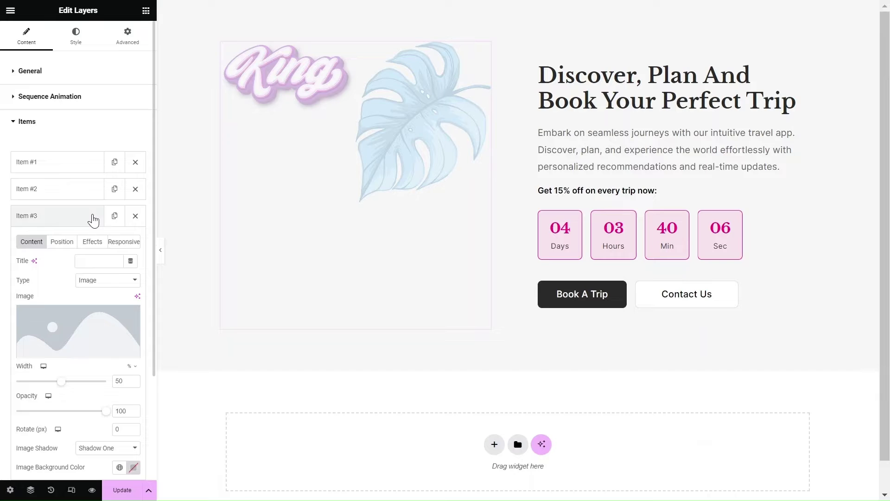
click(135, 217)
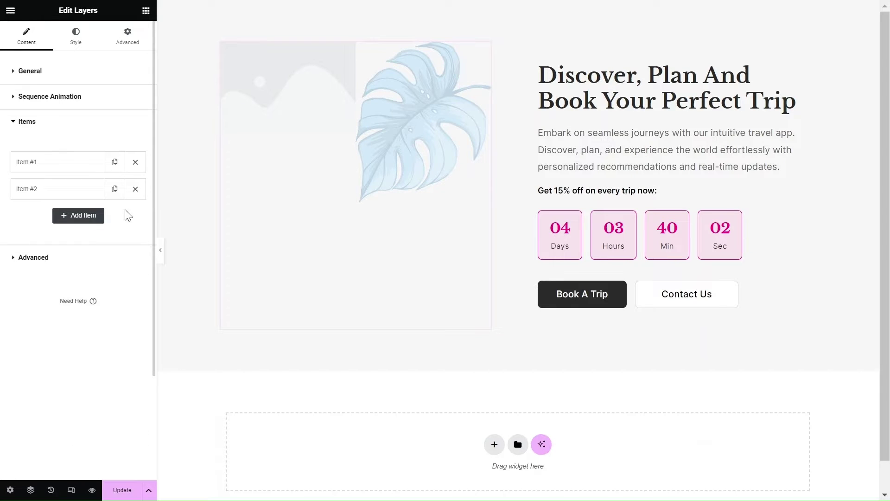
click(114, 190)
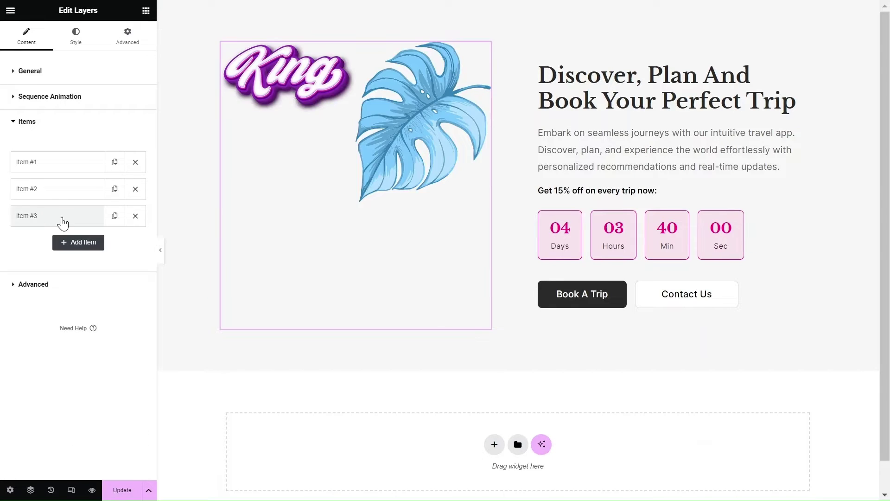
drag(62, 221, 76, 205)
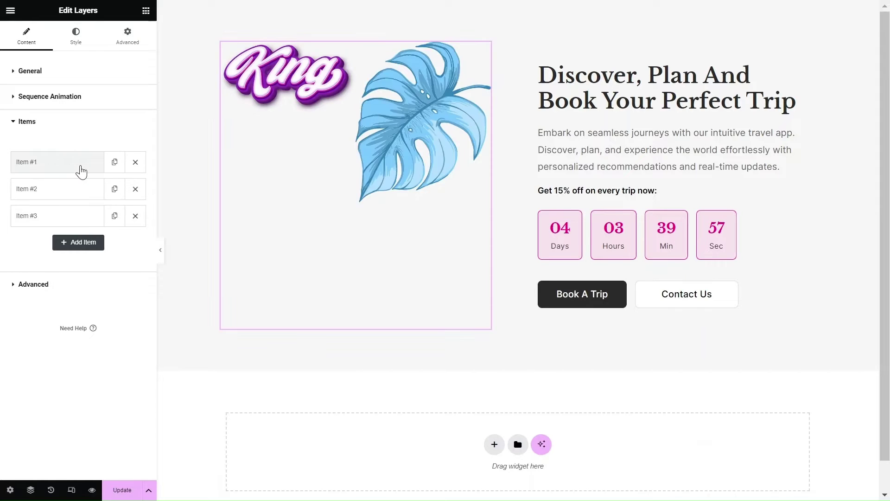
click(135, 194)
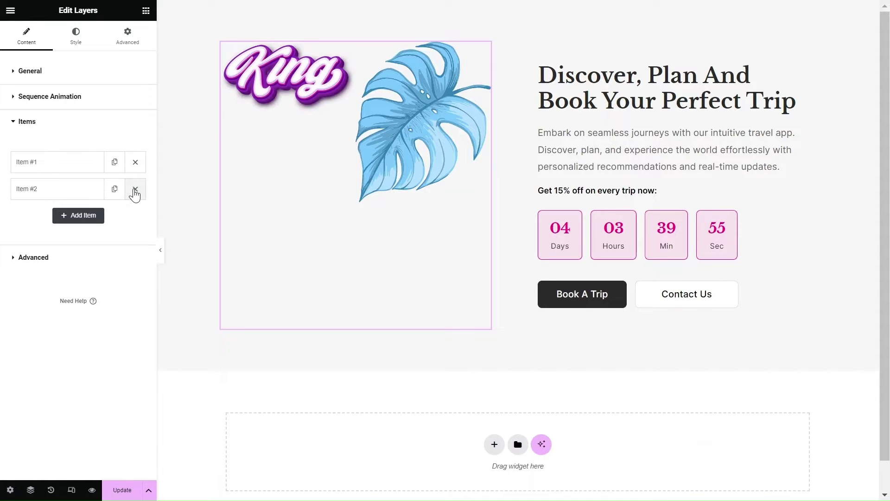
click(135, 191)
- Cycle Item #1's Type through Text, Shape and Icon, finally setting it to Image
click(40, 166)
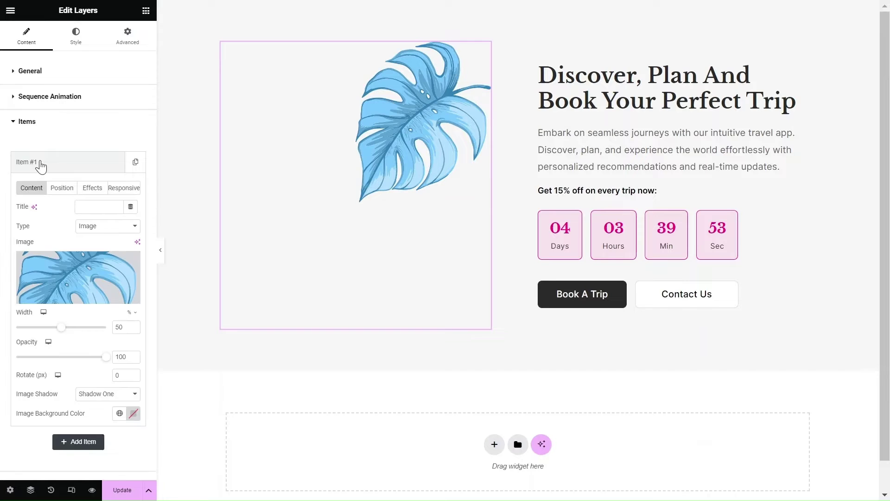
click(133, 228)
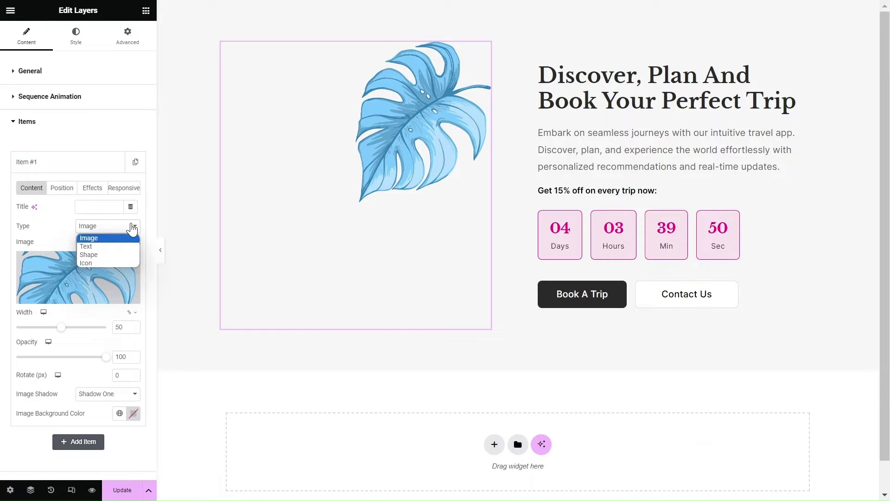
click(102, 247)
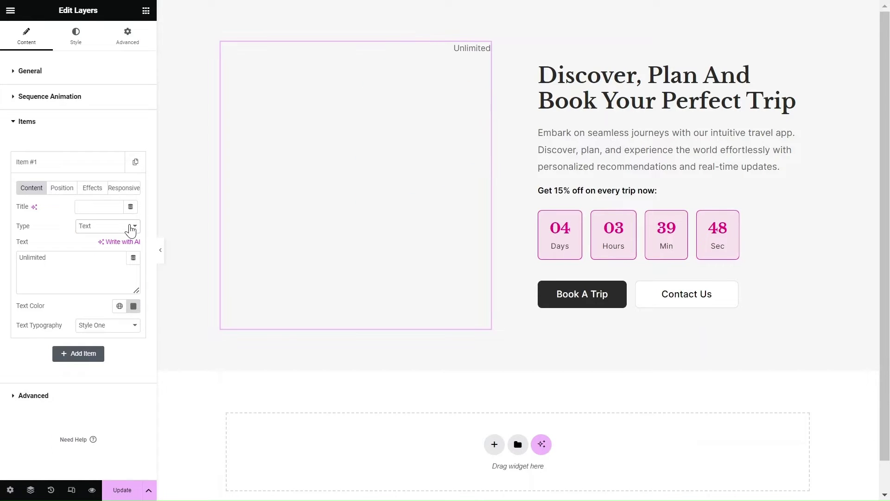
click(130, 227)
click(102, 255)
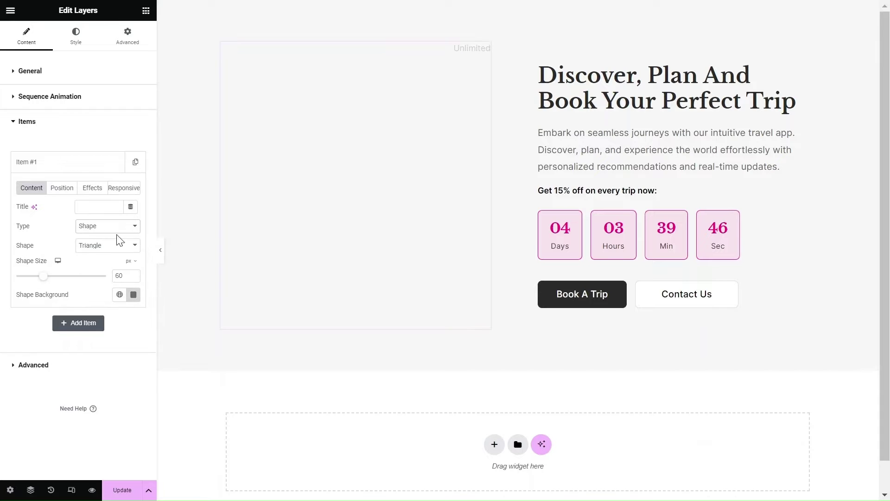
click(131, 228)
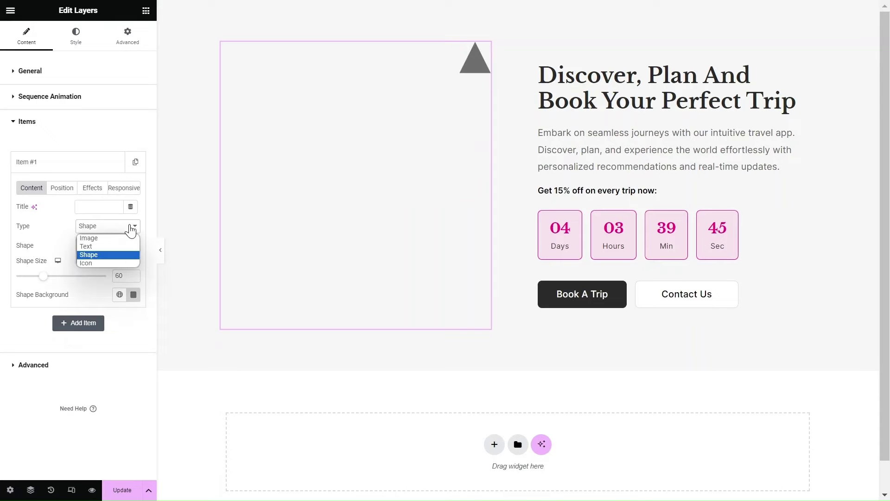
click(90, 262)
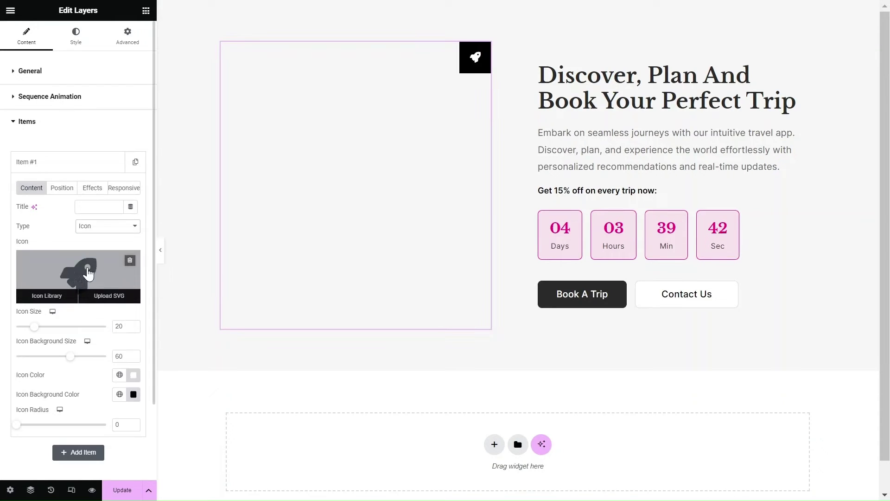
click(131, 227)
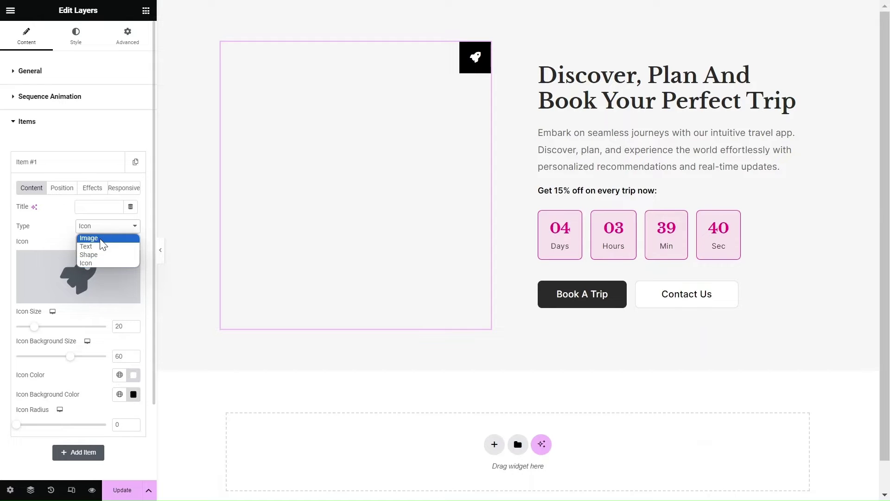
click(100, 239)
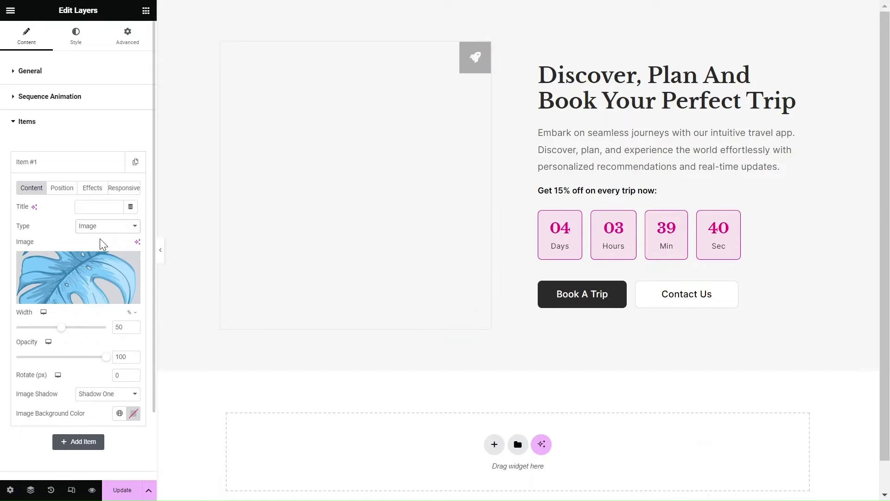
- Swap the leaf for the Group-202-1 sky-and-sun image from the Media Library
click(53, 269)
click(309, 210)
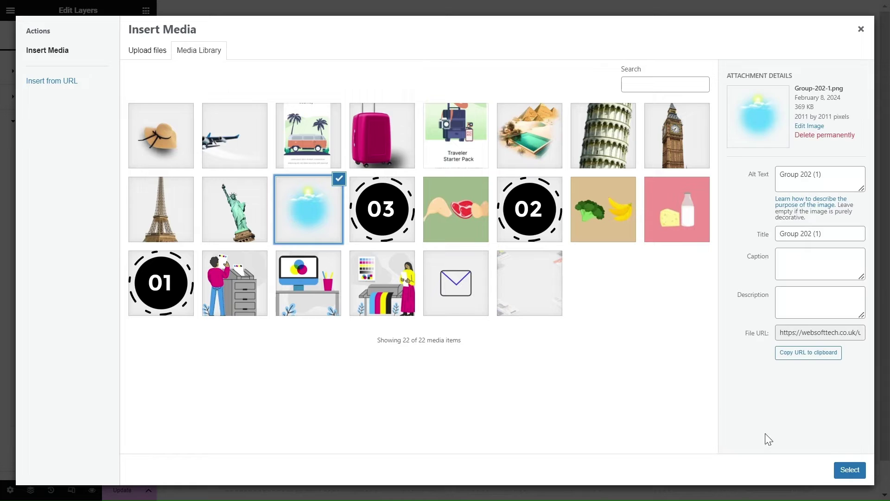
click(849, 469)
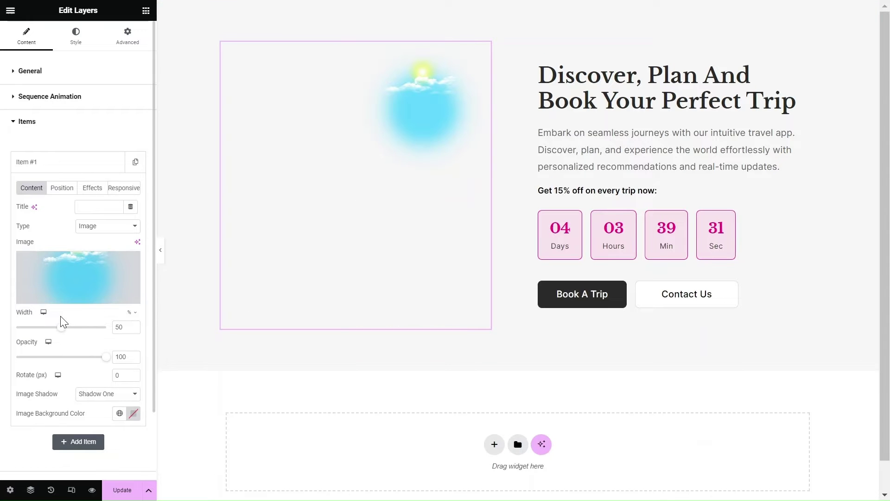
- Set the sky image's width to 130 and keep Shadow One as its image shadow
drag(61, 328, 120, 330)
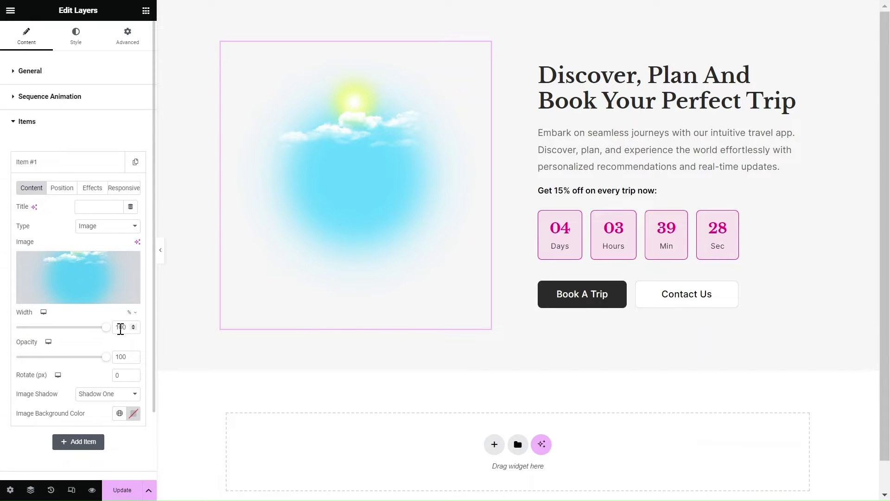
double_click(125, 328)
text(13)
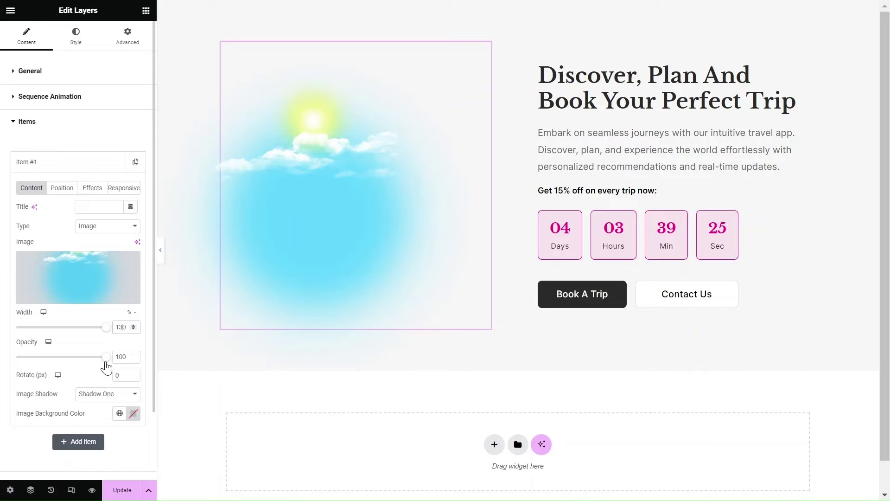
drag(109, 362, 108, 361)
click(132, 396)
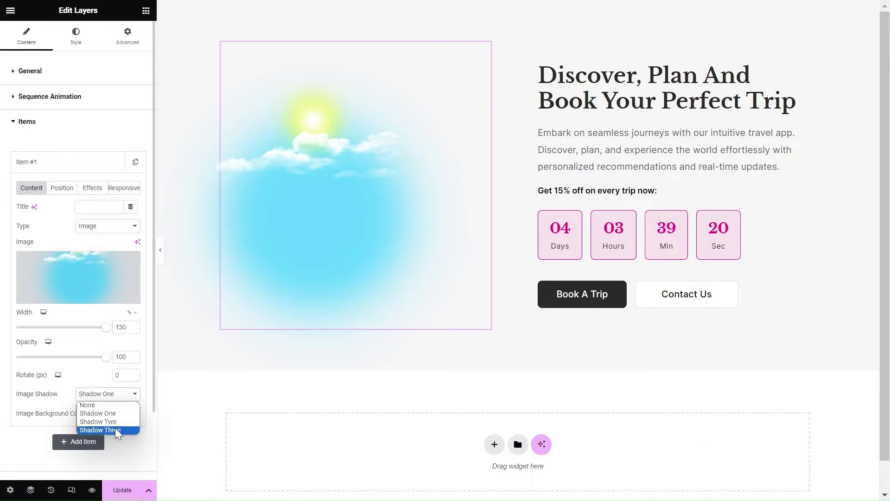
click(113, 413)
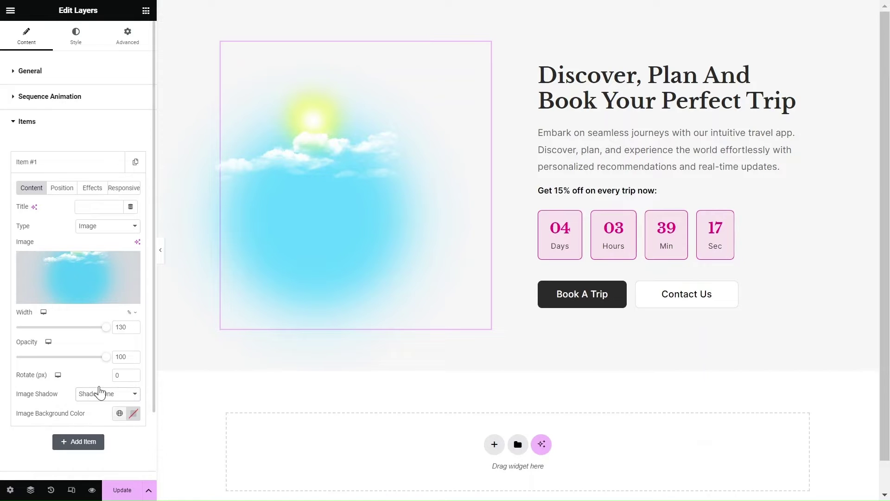
- Give the sky layer a Vertical Distance of -8 and Horizontal Distance of -12
click(63, 192)
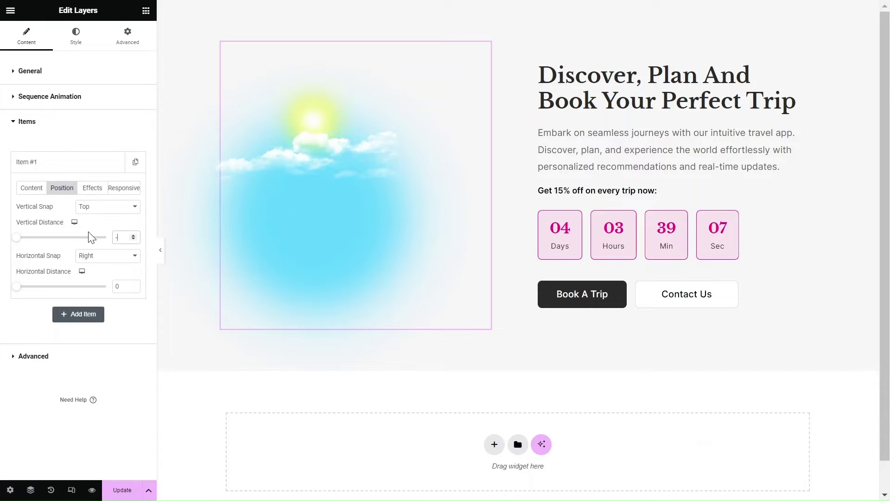
text(8)
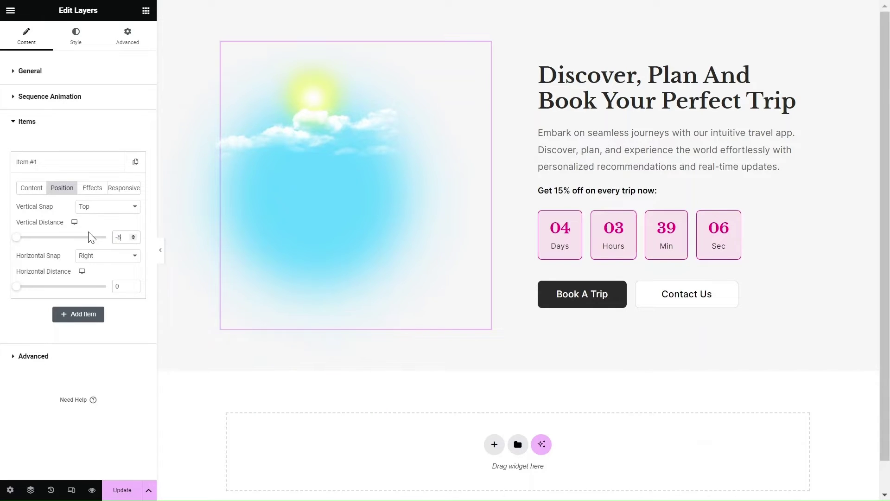
click(10, 293)
text(-12)
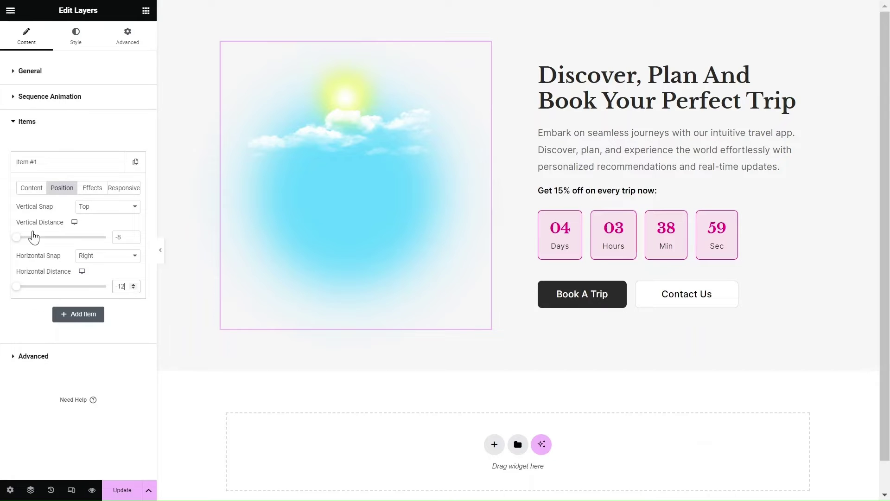
click(89, 192)
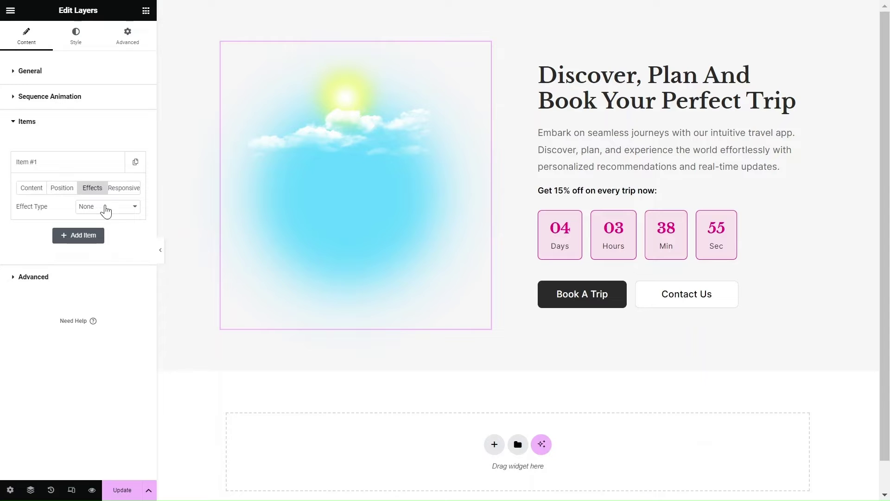
click(126, 208)
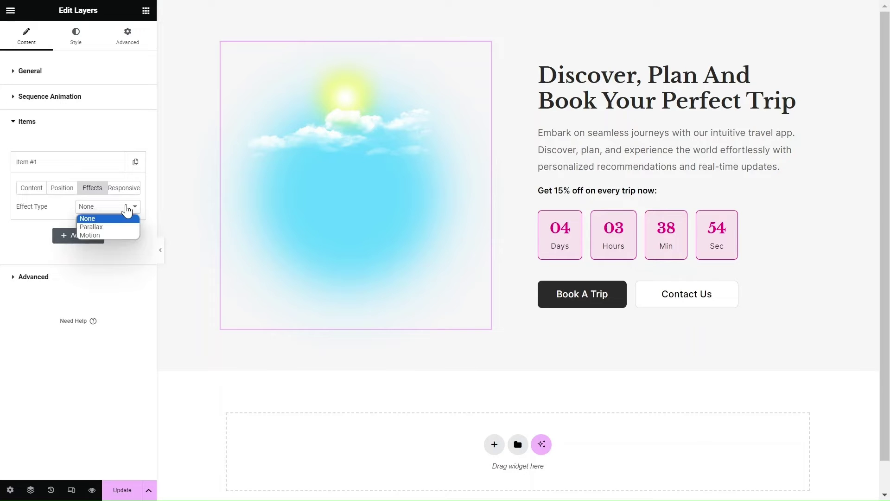
click(109, 235)
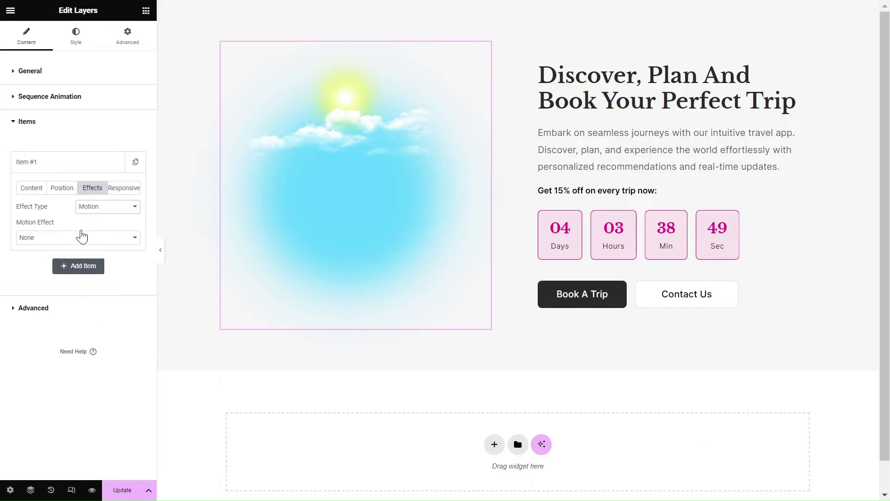
click(56, 238)
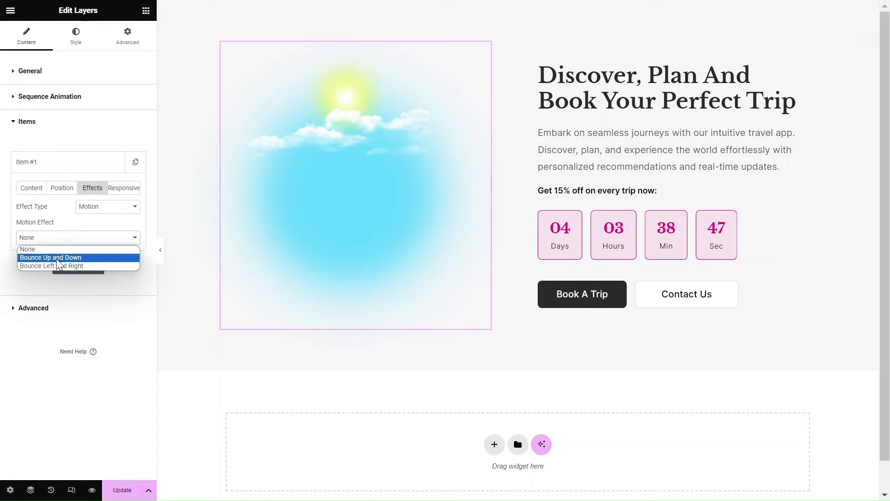
click(57, 258)
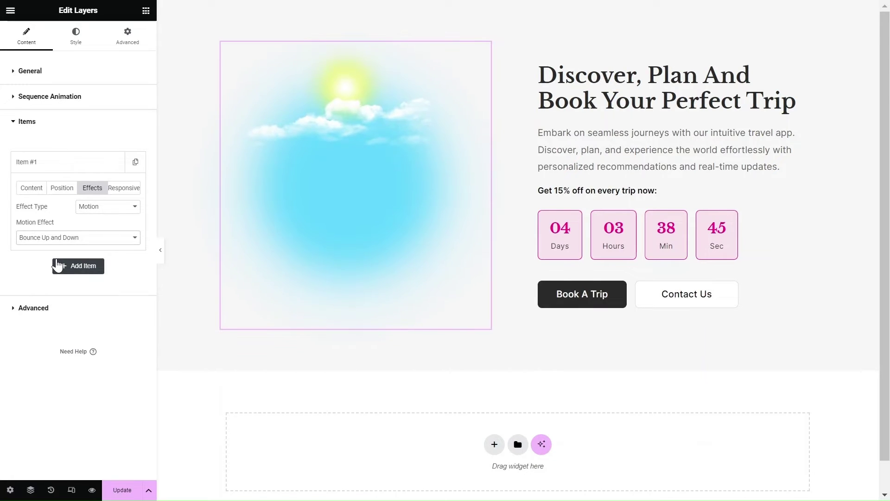
click(107, 213)
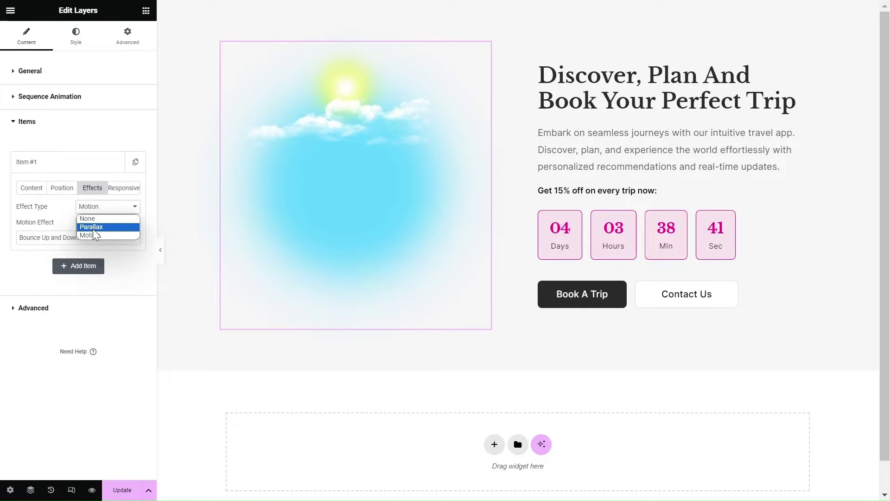
click(93, 229)
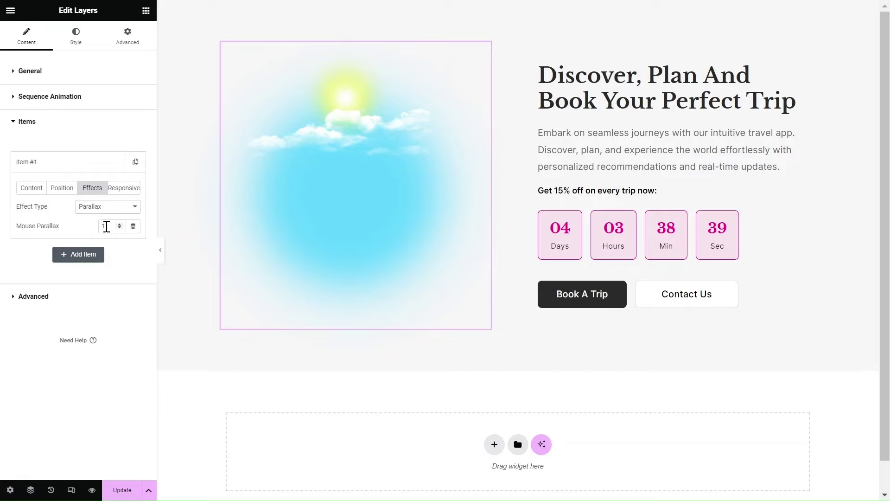
text(4)
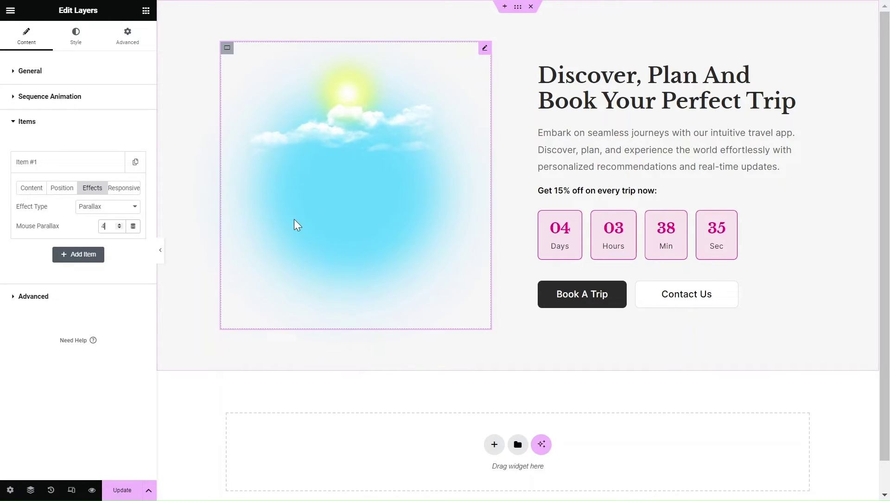
click(111, 207)
click(86, 219)
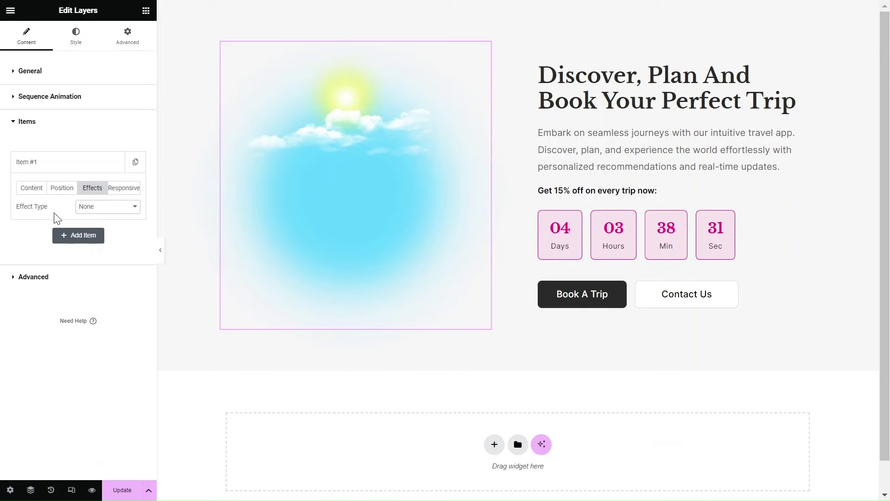
- Keep the sky cover layer set to Show on desktop, tablet and mobile
click(124, 192)
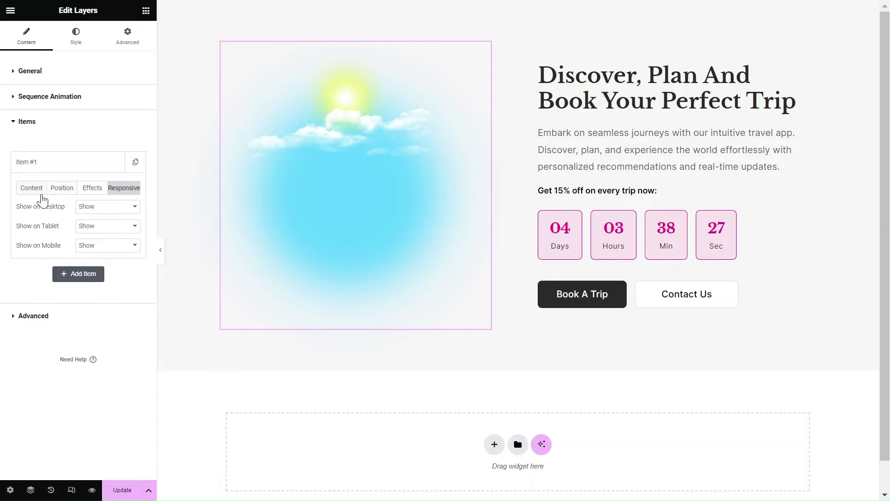
click(125, 207)
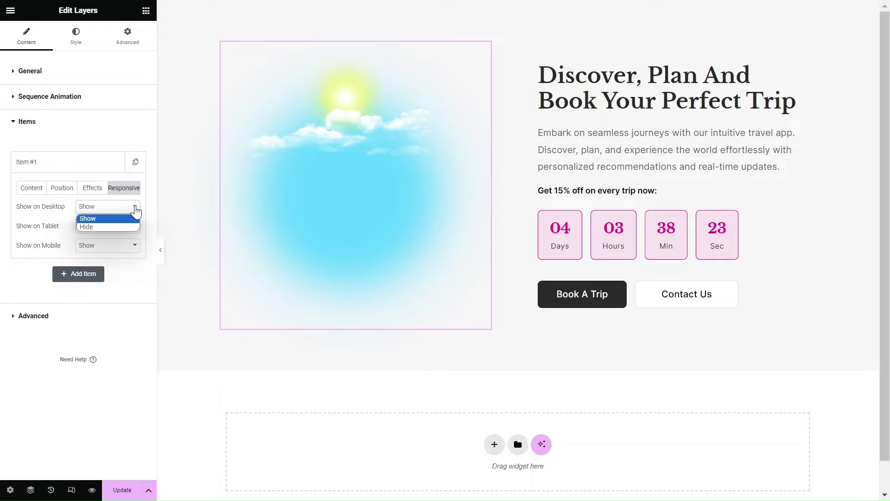
click(135, 208)
click(136, 231)
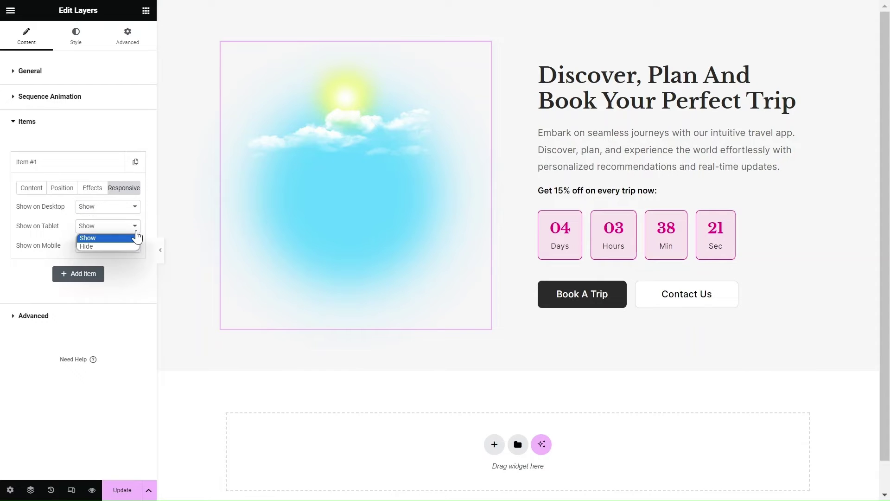
click(136, 232)
click(137, 251)
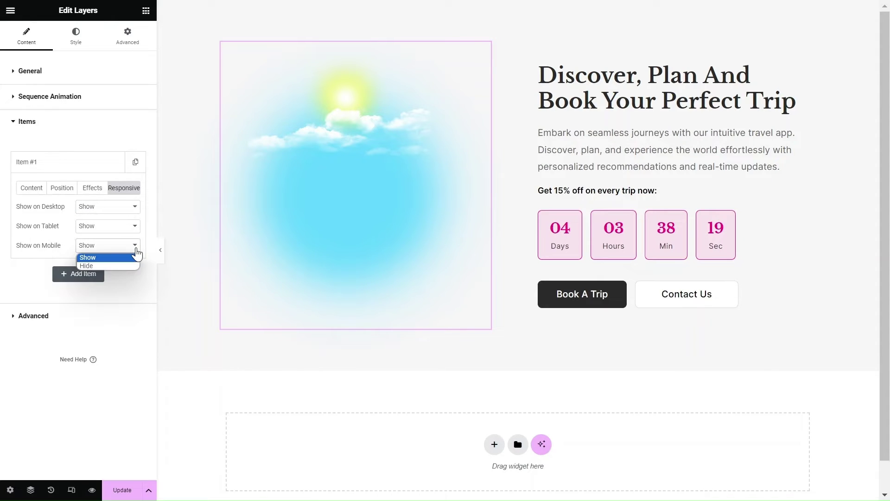
click(137, 254)
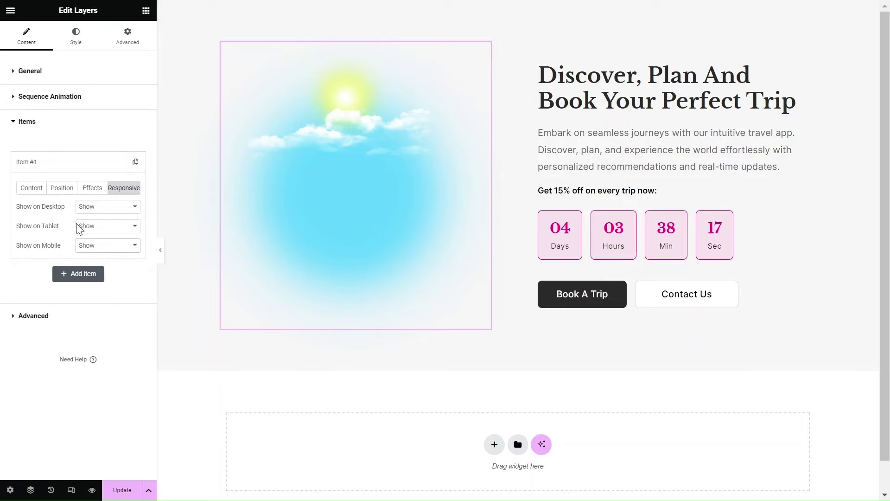
- Test hiding the sky image on desktop, then set desktop back to Show
click(133, 209)
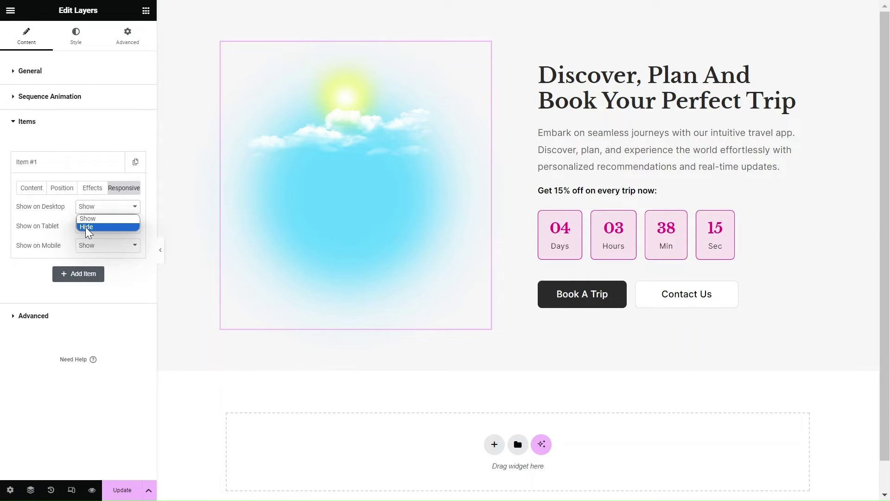
click(85, 226)
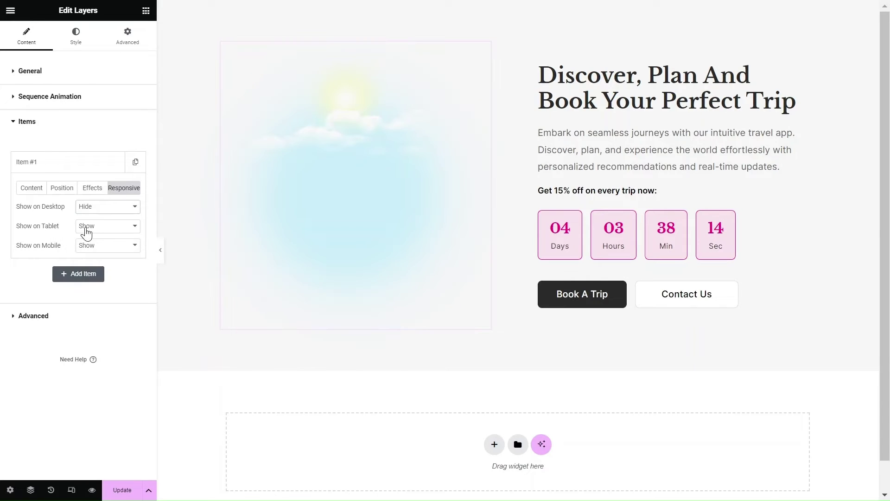
click(136, 210)
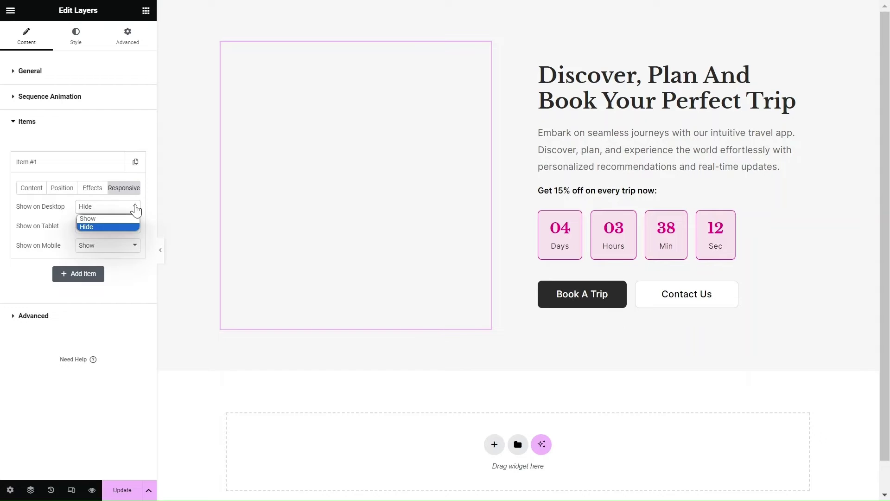
click(95, 218)
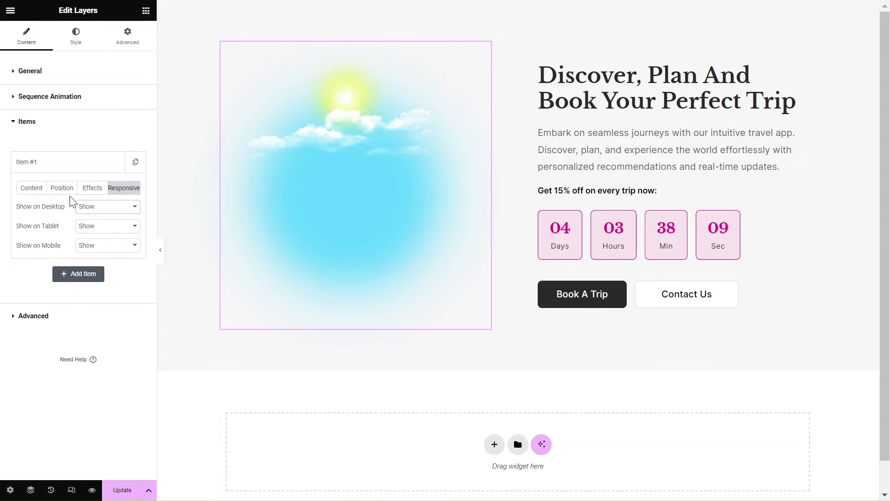
- Add an item titled Statue of liberty using the Statue of Liberty picture
click(74, 274)
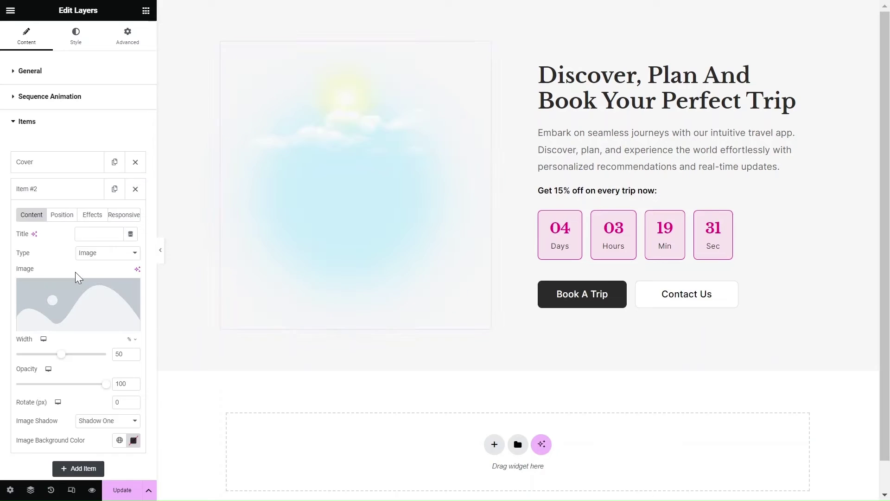
click(77, 235)
text(Statue of liberty)
click(78, 306)
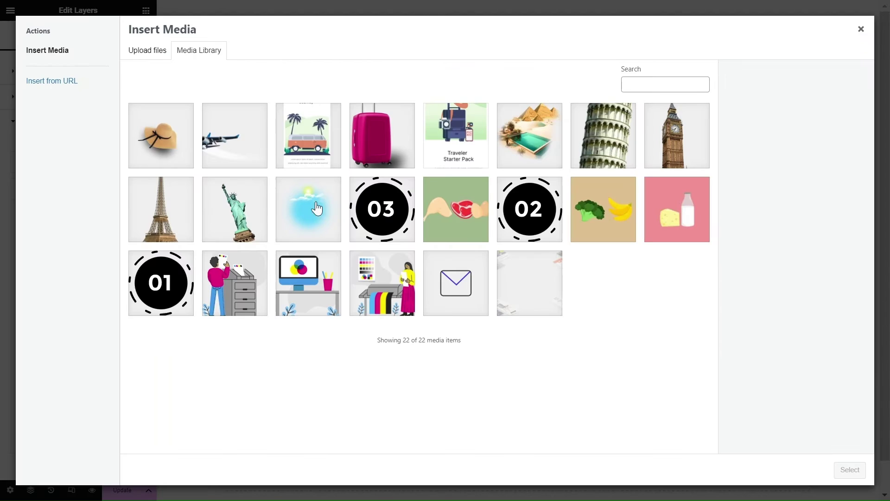
click(236, 206)
click(850, 468)
scroll(125, 357, up, 4)
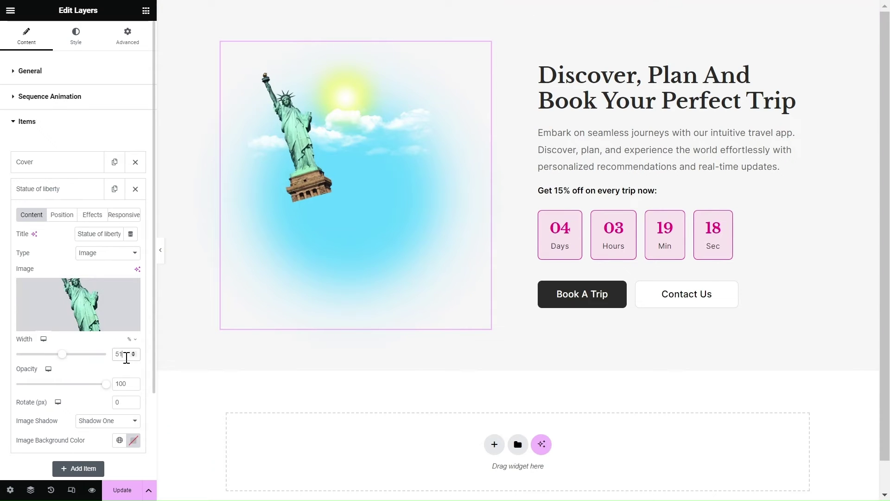
scroll(69, 209, down, 2)
- Offset the statue 15 vertically and -5 horizontally, add Bounce Up and Down motion, then add another item
click(62, 135)
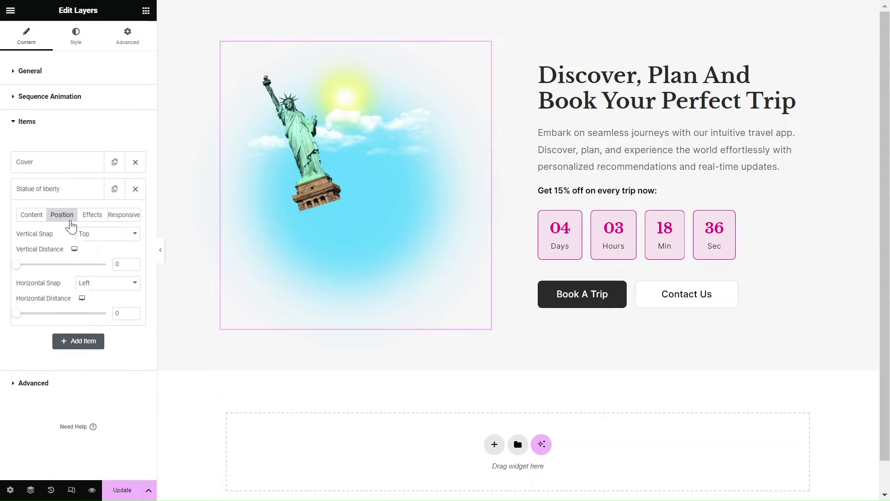
drag(17, 265, 25, 265)
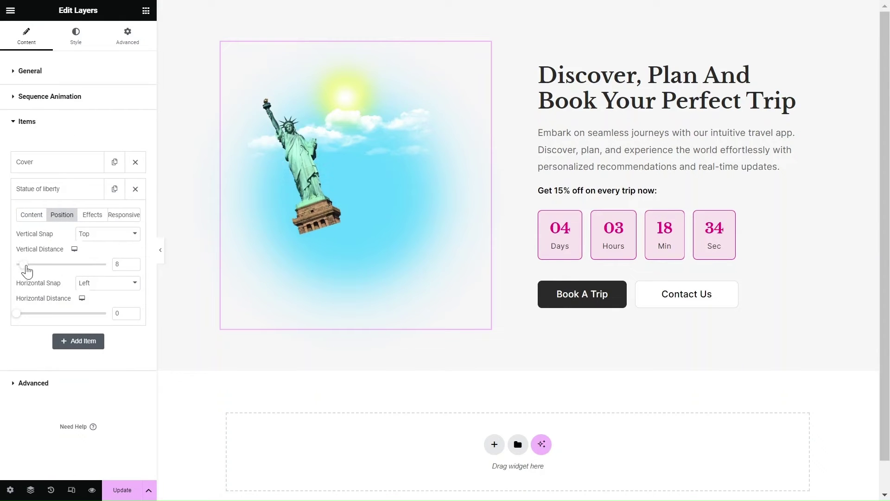
click(91, 214)
click(91, 234)
click(95, 253)
click(57, 268)
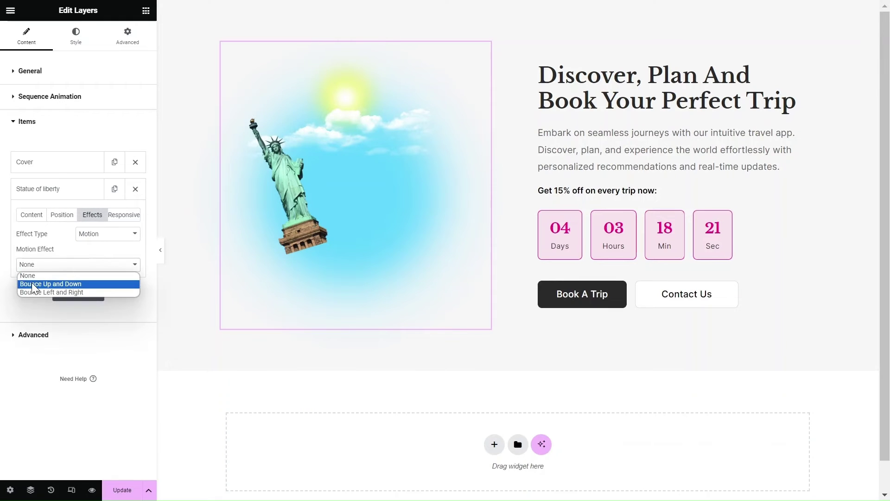
click(31, 282)
click(78, 293)
- Add an 'Effiel tower' item using the Eiffel tower image, with width 26 and rotation -7
click(99, 261)
text(Effiel tower)
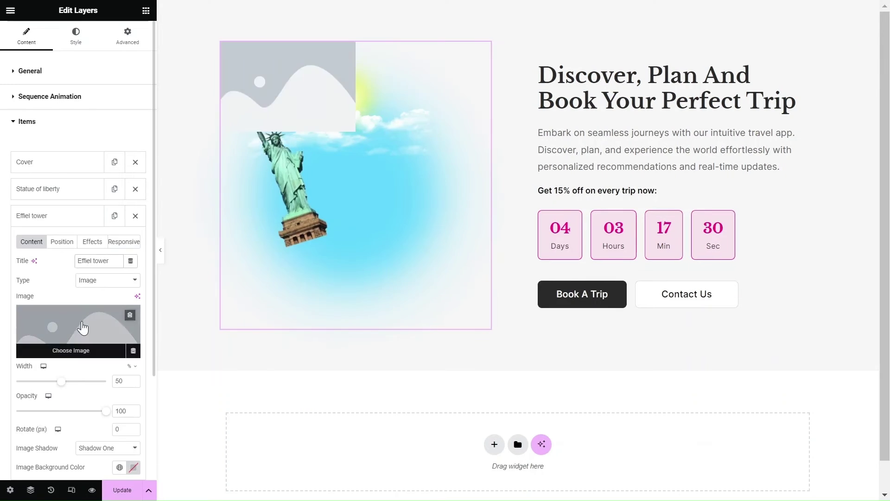
click(78, 331)
click(159, 209)
click(848, 468)
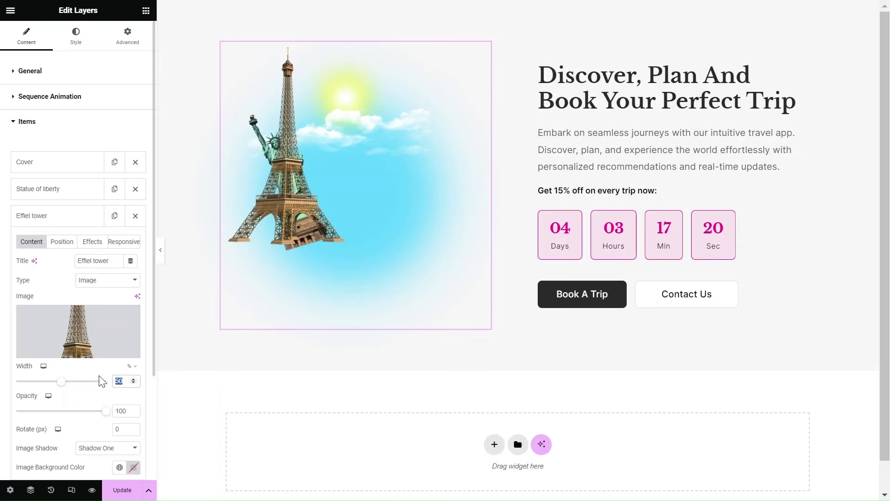
text(26)
scroll(99, 377, down, 1)
click(119, 382)
text(-7)
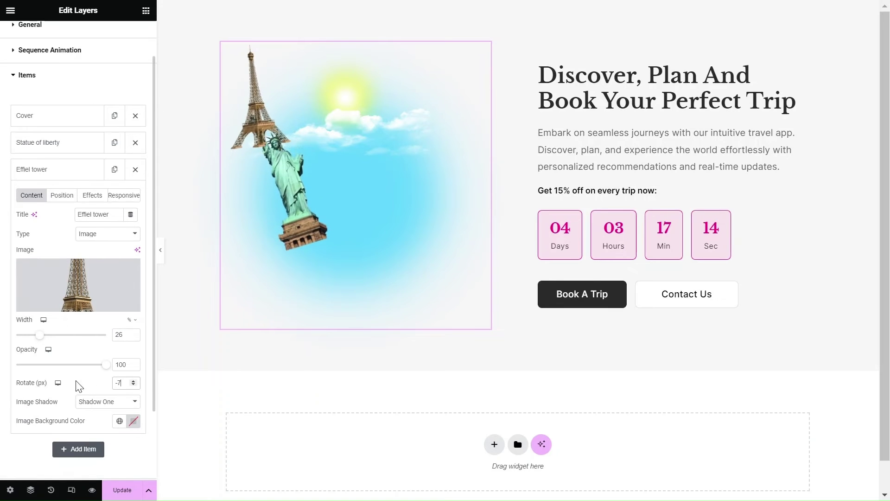
- Offset the Eiffel tower lower and right behind the statue, and give it the Bounce Up and Down motion effect
click(61, 195)
drag(16, 285, 41, 285)
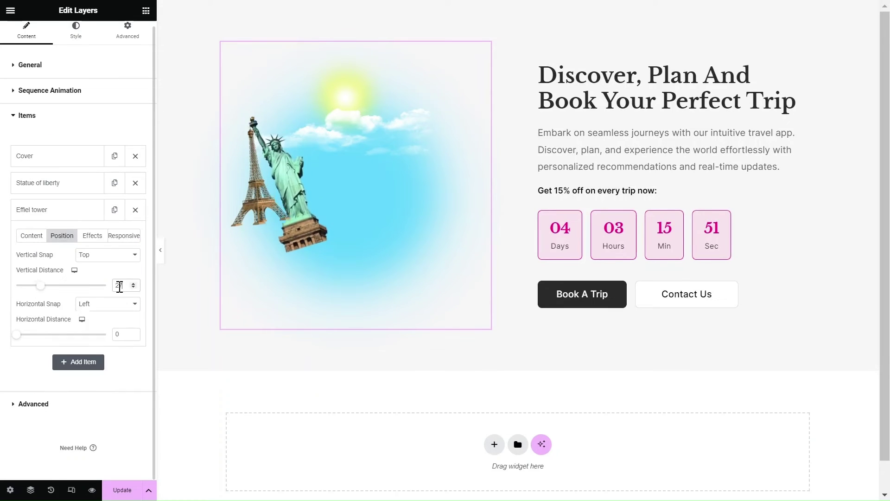
drag(16, 335, 35, 336)
click(92, 241)
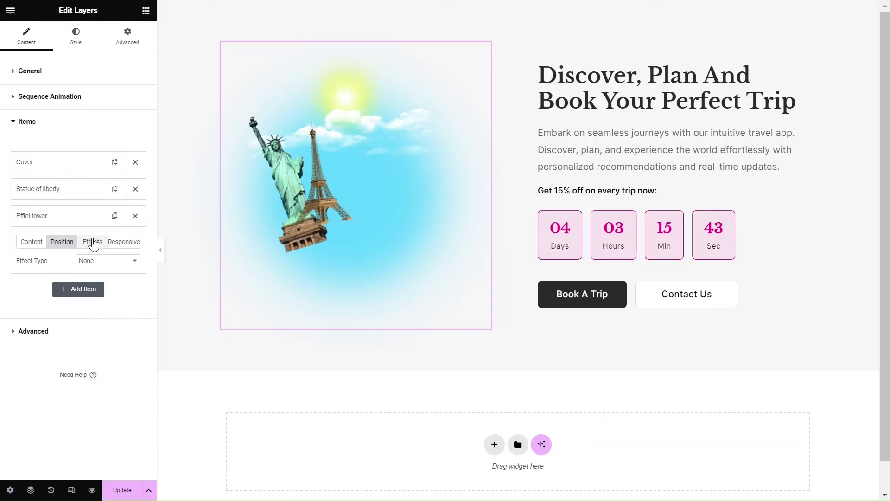
click(107, 260)
click(65, 279)
click(37, 291)
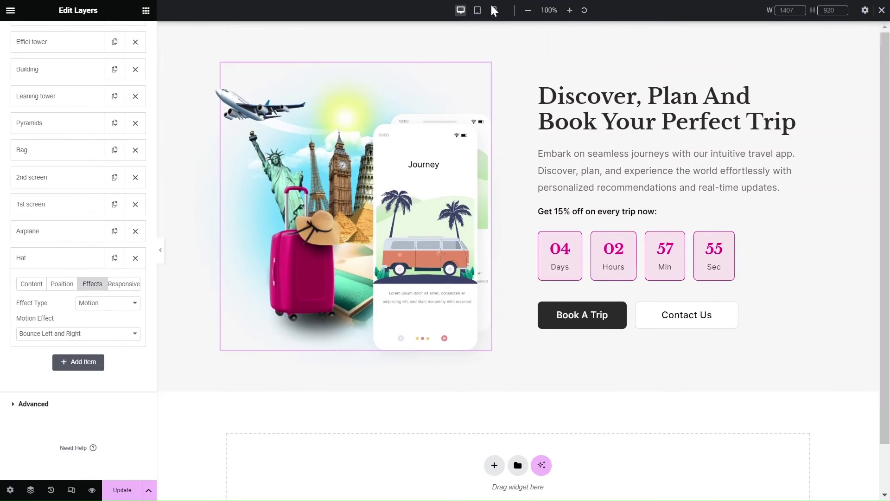
- Switch to mobile view and set the General stage height to 328 px
click(495, 10)
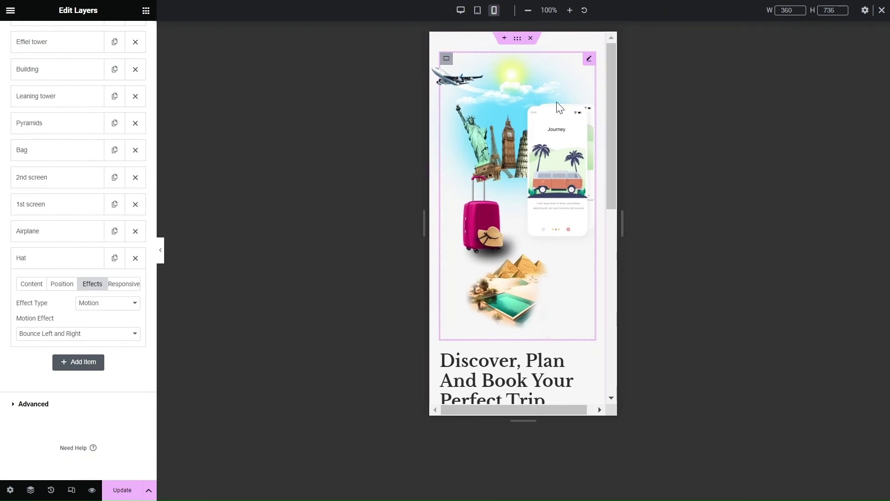
scroll(46, 123, up, 4)
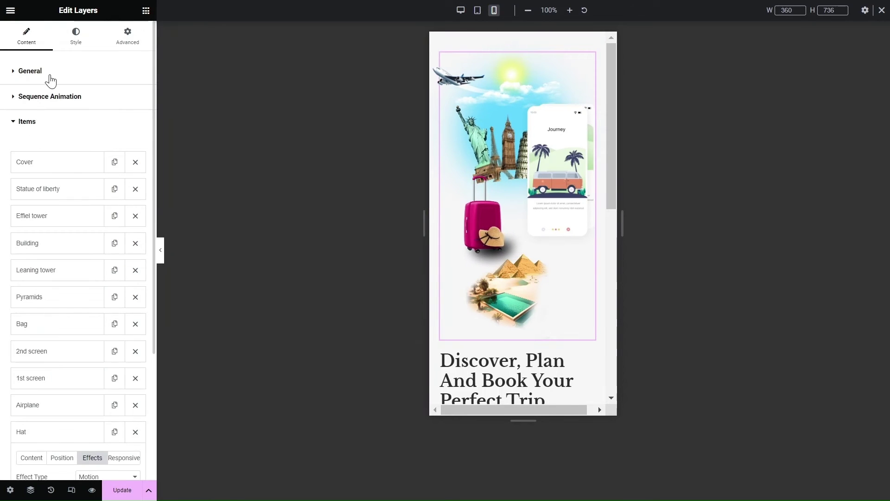
click(30, 71)
drag(67, 140, 44, 141)
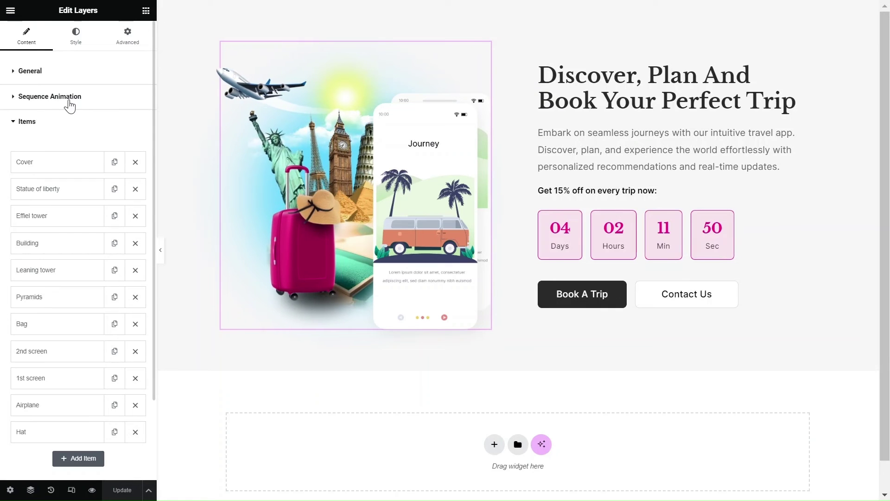
- Set the sequence animation to From Right, duration 0.3, step 0, Strong blur, and update the page
click(50, 96)
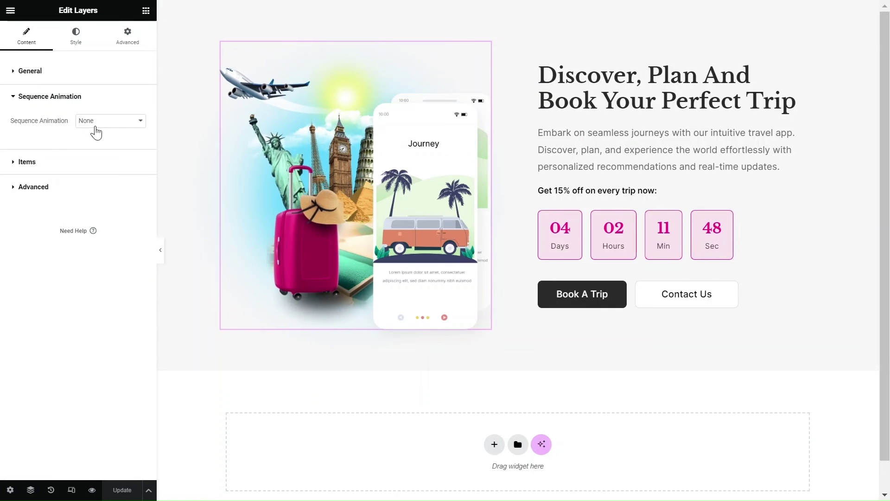
click(96, 128)
click(93, 173)
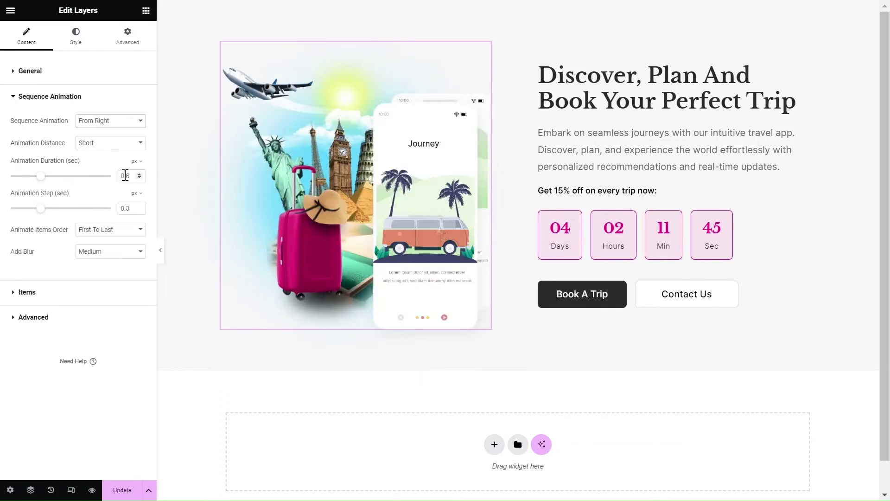
click(125, 175)
key(Down)
key(Down)
key(Down)
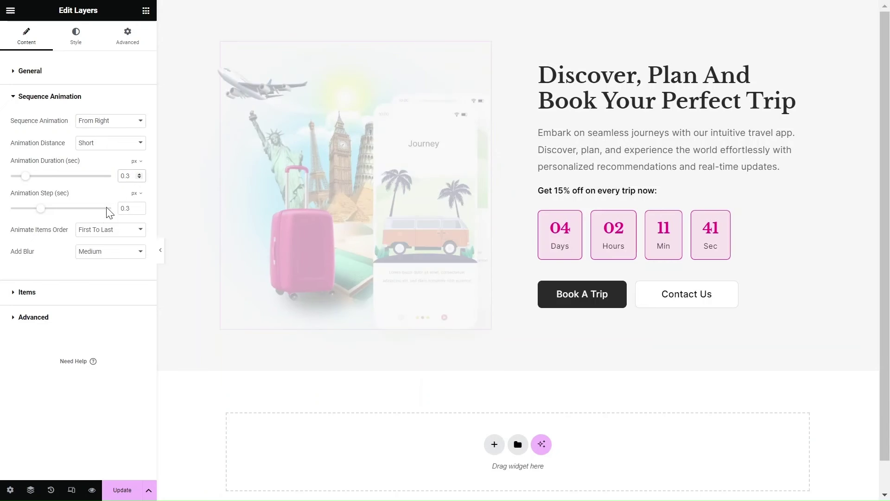
text(0)
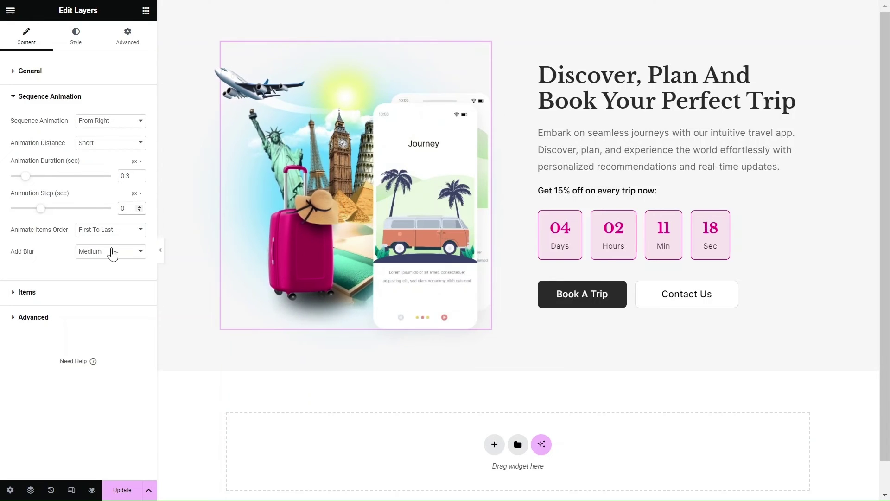
click(113, 254)
click(90, 287)
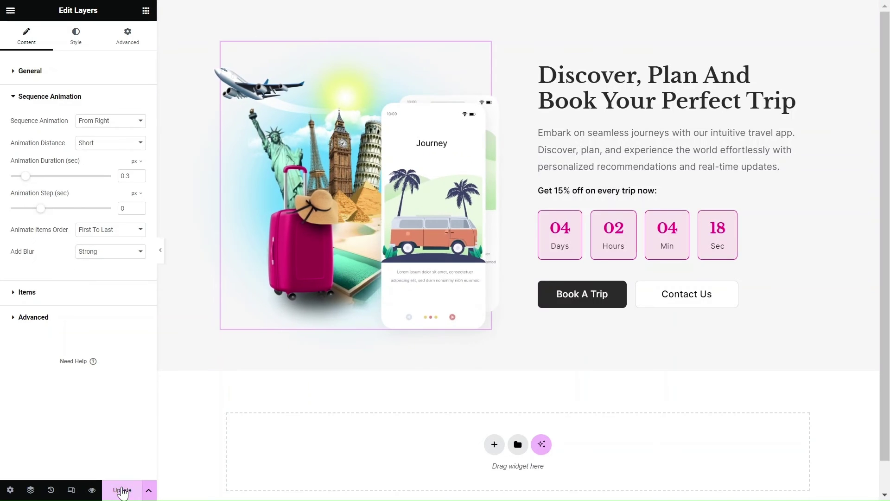
click(91, 491)
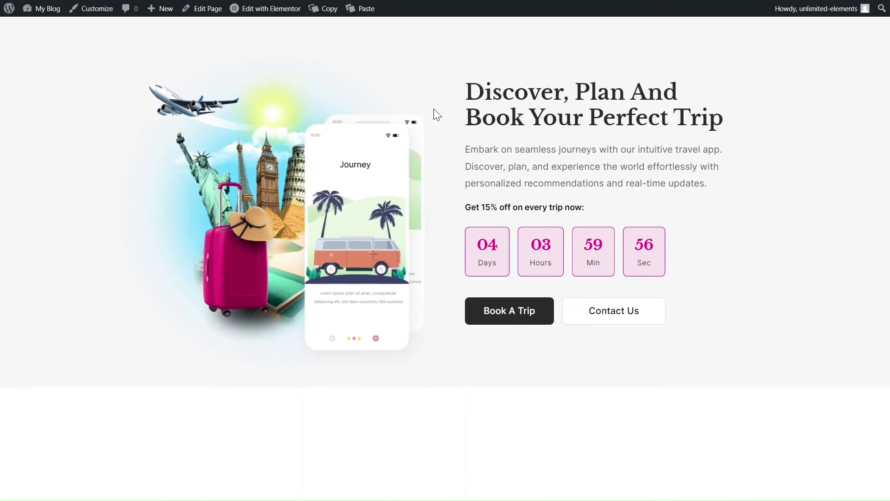
- View the live travel hero in iPhone 12 Pro device emulation
right_click(219, 260)
click(252, 238)
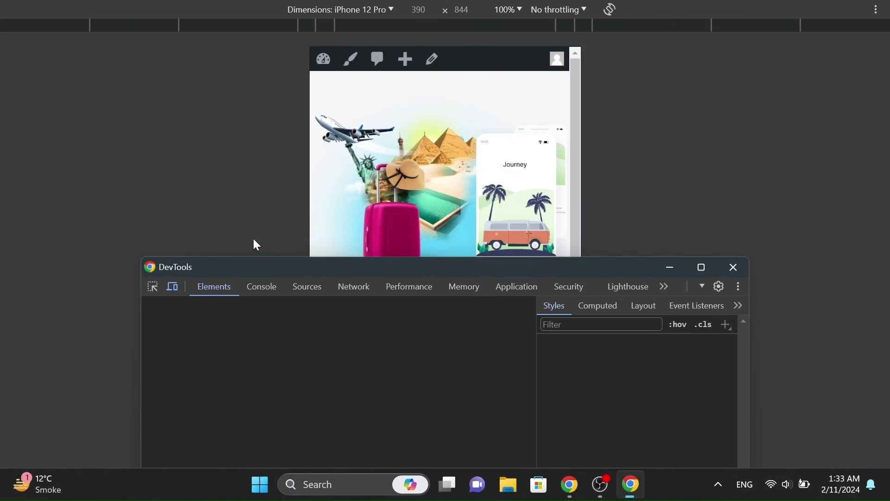
click(671, 268)
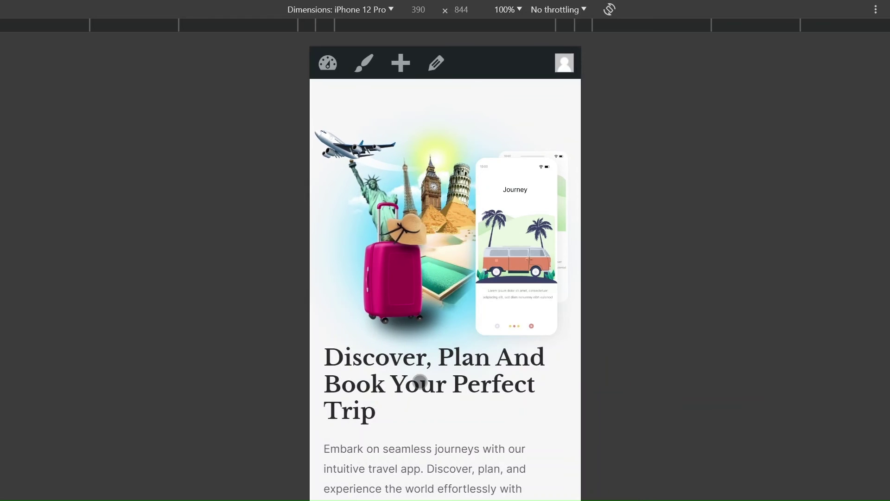
scroll(419, 381, down, 2)
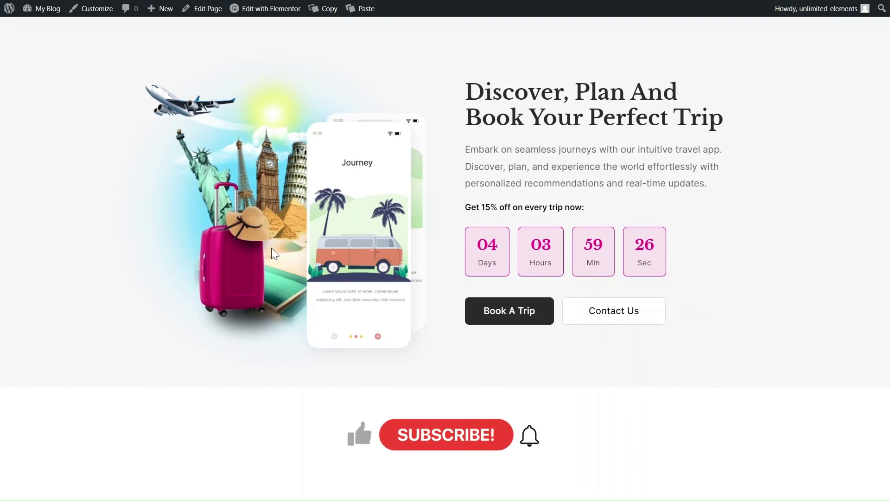
- Reload the desktop page to replay the layer animation and scroll through it
key(F5)
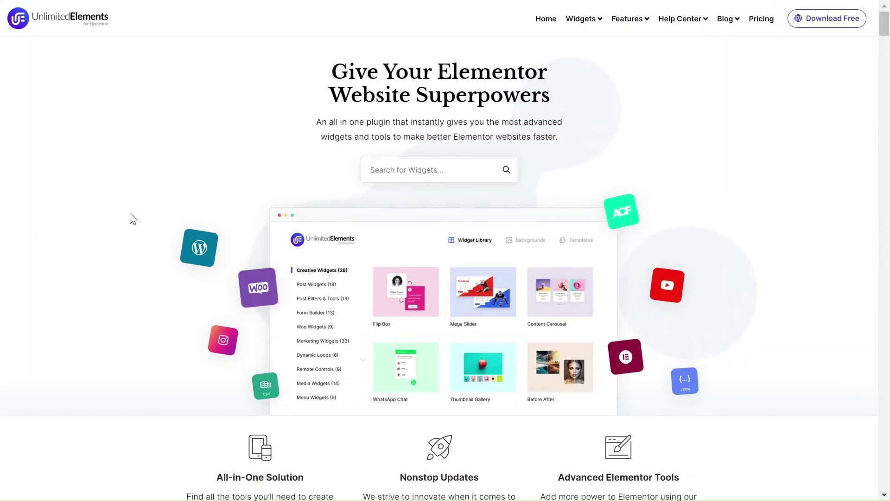
scroll(132, 218, down, 5)
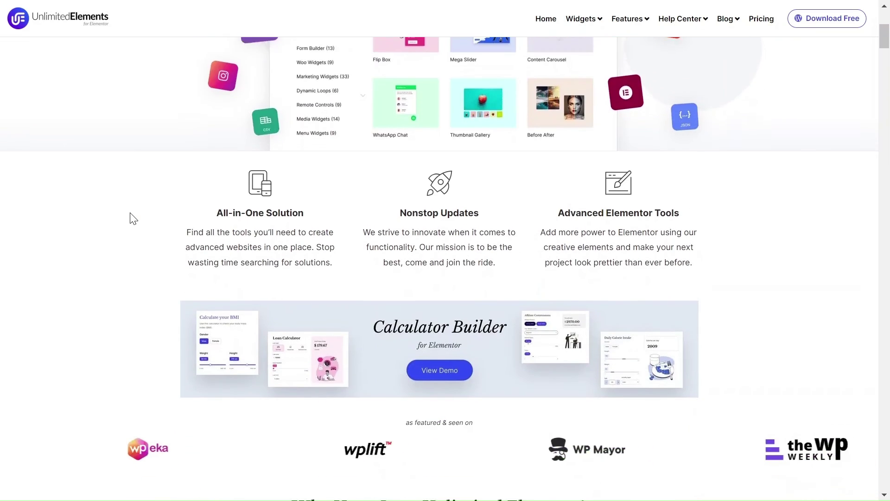
scroll(132, 218, down, 2)
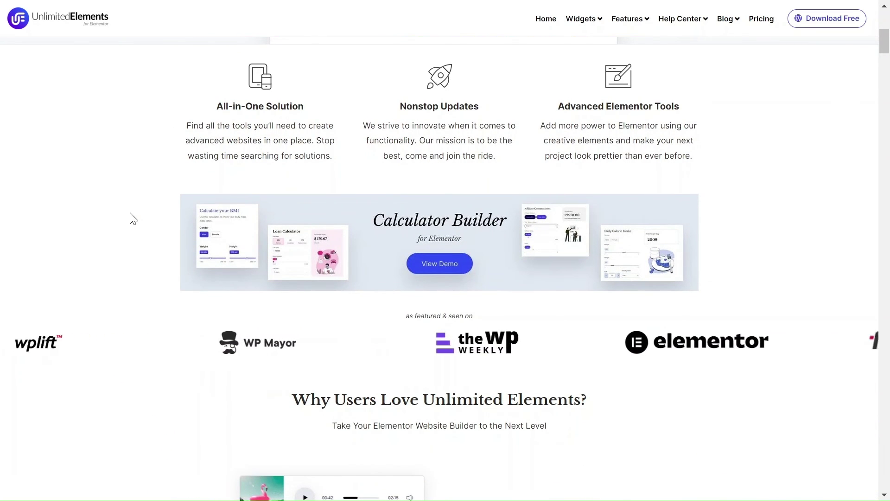